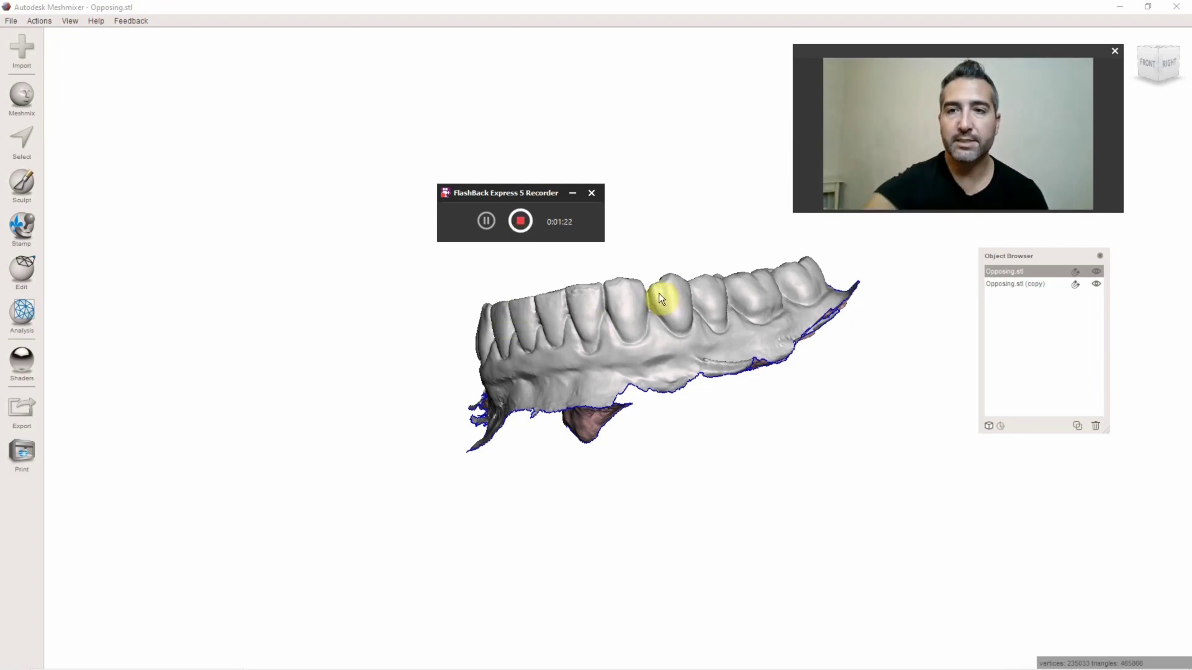
# Step: Orbit, zoom and pan so the Opposing.stl arch sits top-down with front teeth at the top
pyautogui.moveTo(795, 323); pyautogui.dragTo(502, 266, button='right')
pyautogui.scroll(2, 579, 318)
pyautogui.moveTo(578, 317); pyautogui.dragTo(576, 331, button='right')
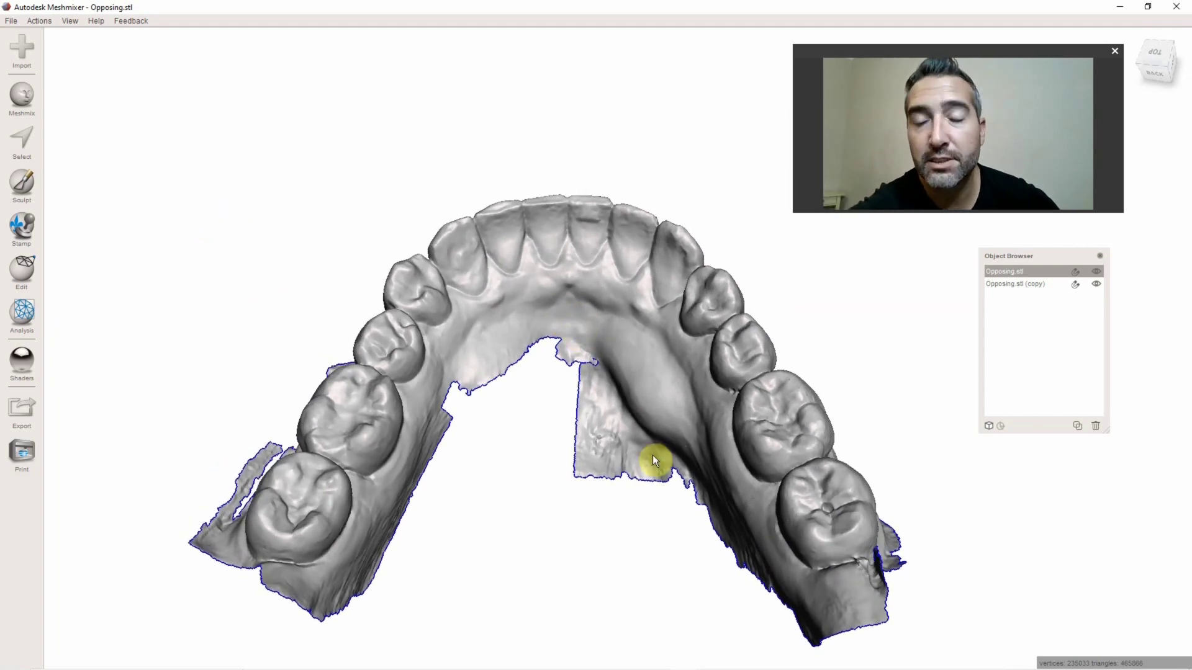
pyautogui.moveTo(505, 355)
pyautogui.mouseDown(button='right')
pyautogui.moveTo(505, 340)
pyautogui.moveTo(508, 359)
pyautogui.mouseUp(button='right')
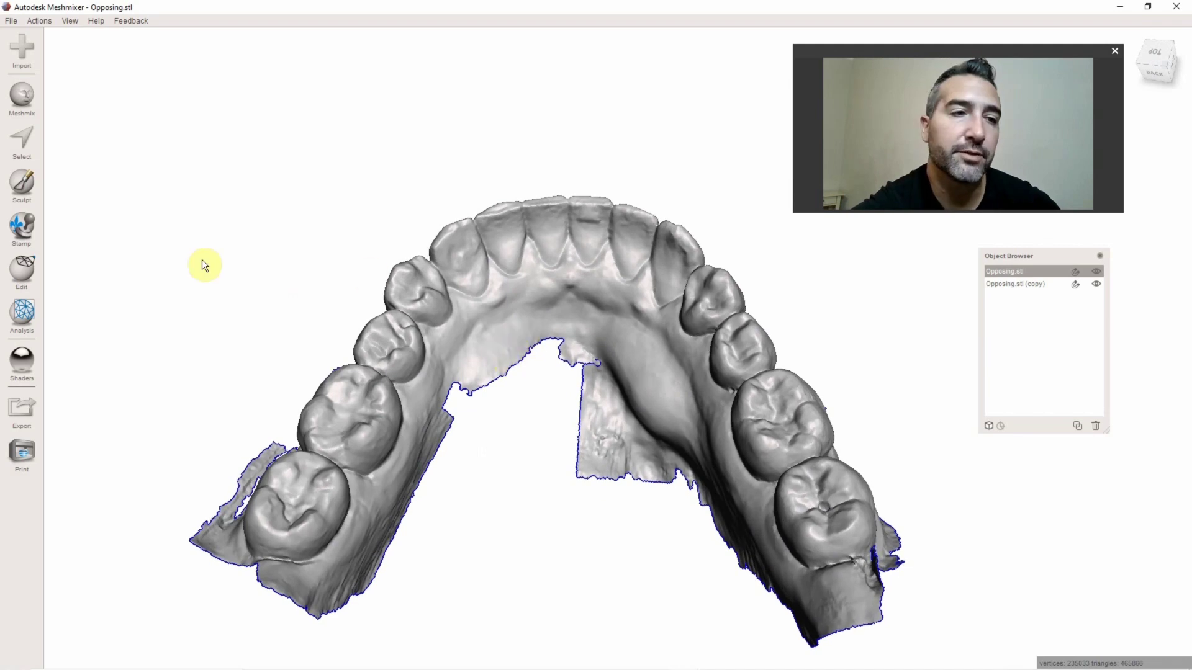
pyautogui.moveTo(361, 195); pyautogui.dragTo(333, 189, button='middle')
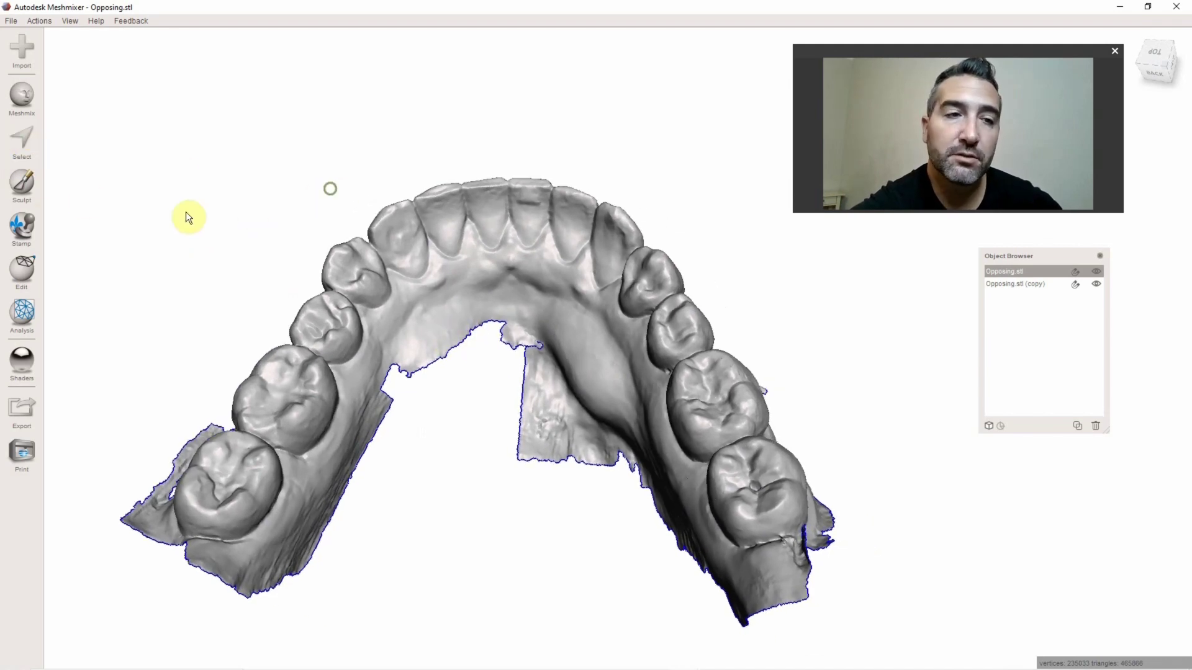
# Step: Paint a band across the front teeth of Opposing.stl with the Unwrap Brush at size 29
pyautogui.click(22, 146)
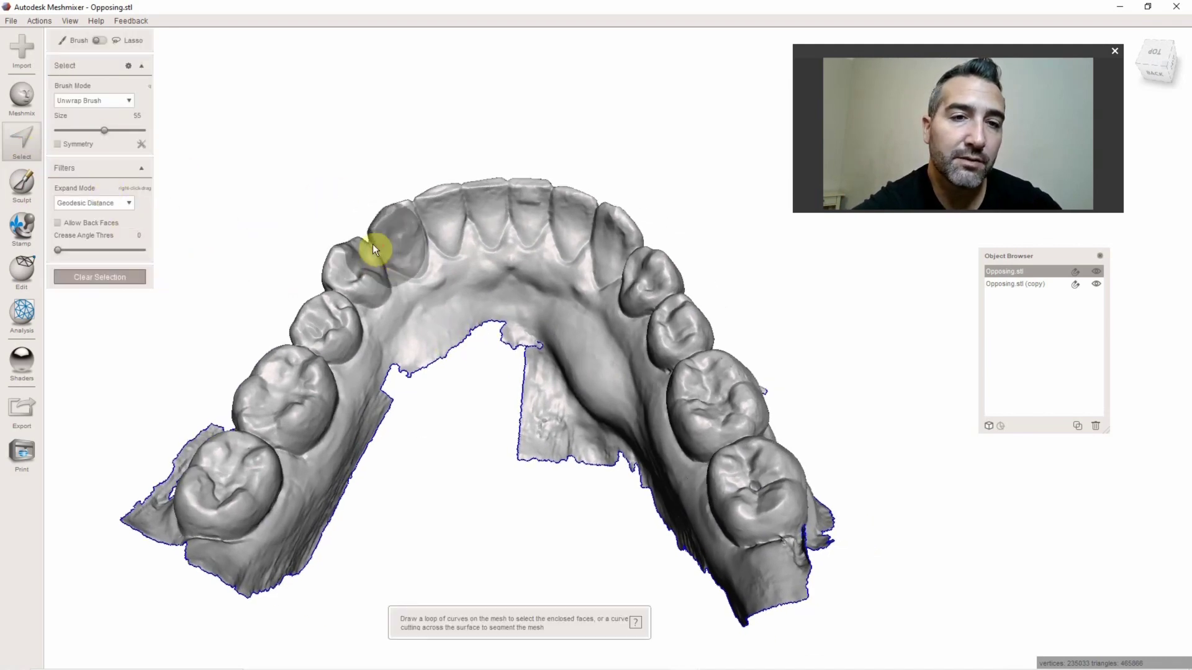
pyautogui.moveTo(104, 129); pyautogui.dragTo(82, 132)
pyautogui.scroll(5, 468, 277)
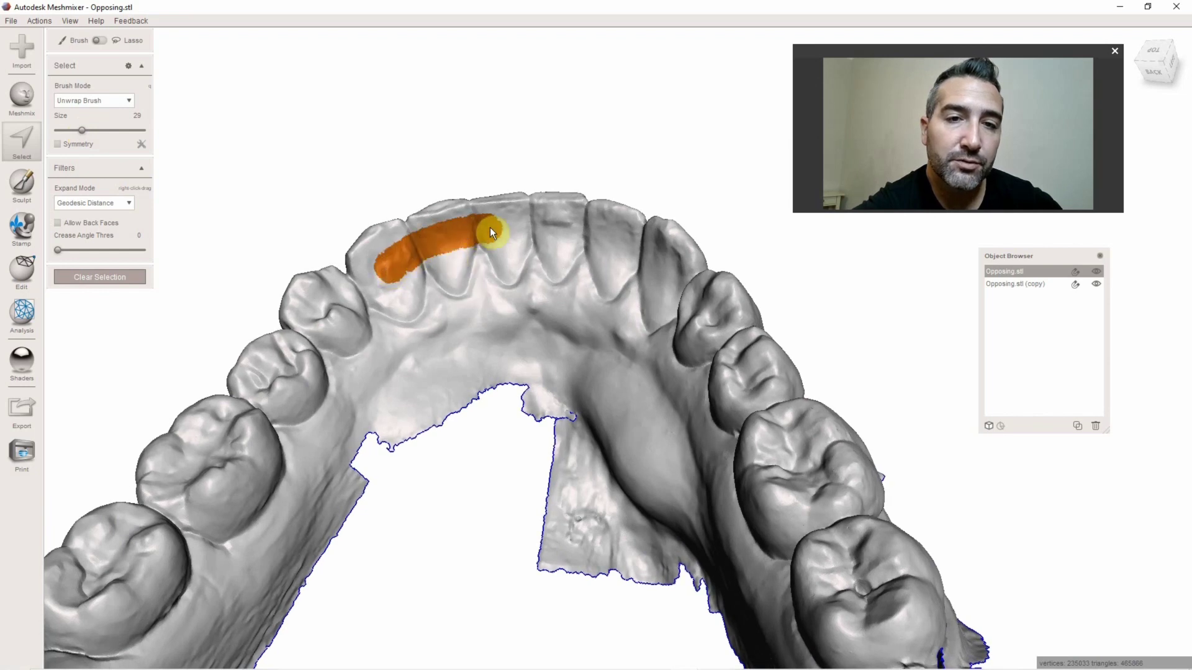
pyautogui.moveTo(653, 265)
pyautogui.mouseDown(button='right')
pyautogui.moveTo(714, 256)
pyautogui.moveTo(639, 271)
pyautogui.mouseUp(button='right')
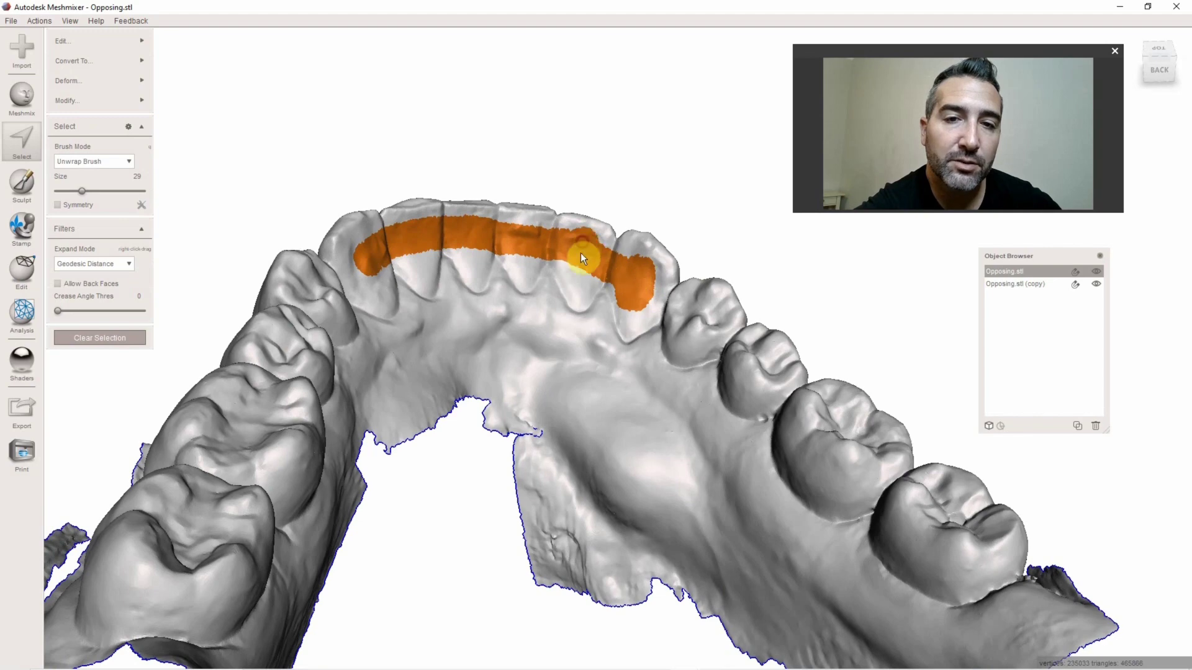
pyautogui.moveTo(546, 255); pyautogui.dragTo(534, 240, button='right')
pyautogui.moveTo(537, 268)
pyautogui.mouseDown()
pyautogui.moveTo(493, 237)
pyautogui.moveTo(484, 253)
pyautogui.mouseUp()
pyautogui.moveTo(426, 249); pyautogui.dragTo(399, 248, button='right')
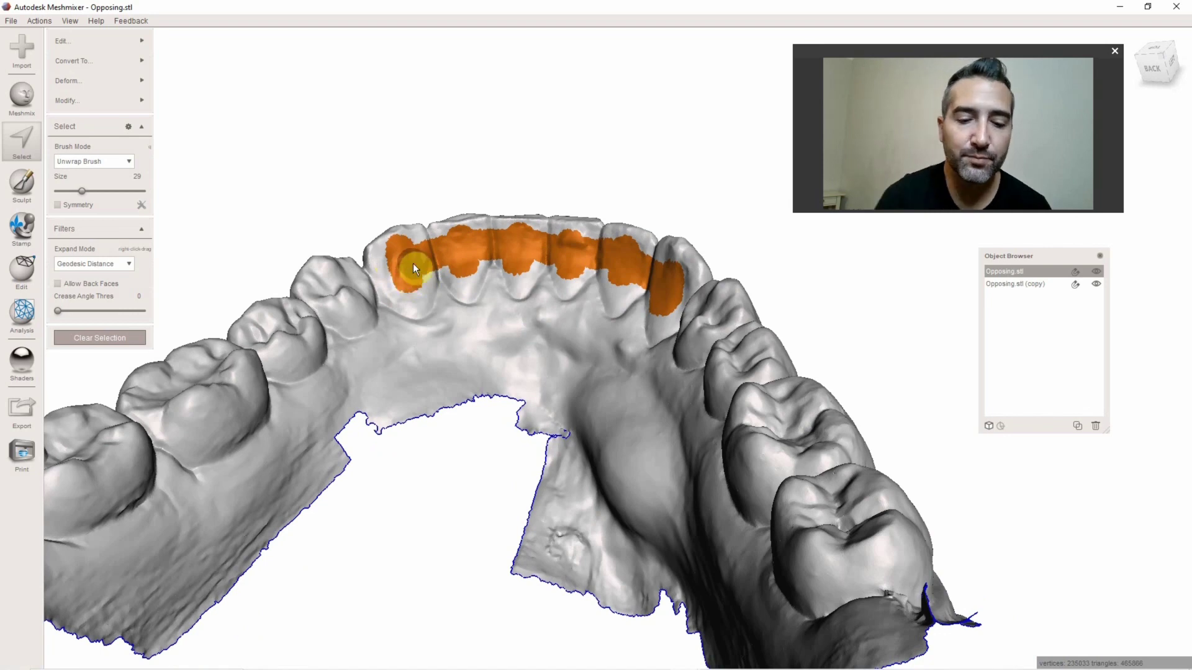
# Step: Smooth the band's boundary and separate it into Opposing.stl (part), then select the whole part
pyautogui.press('b')
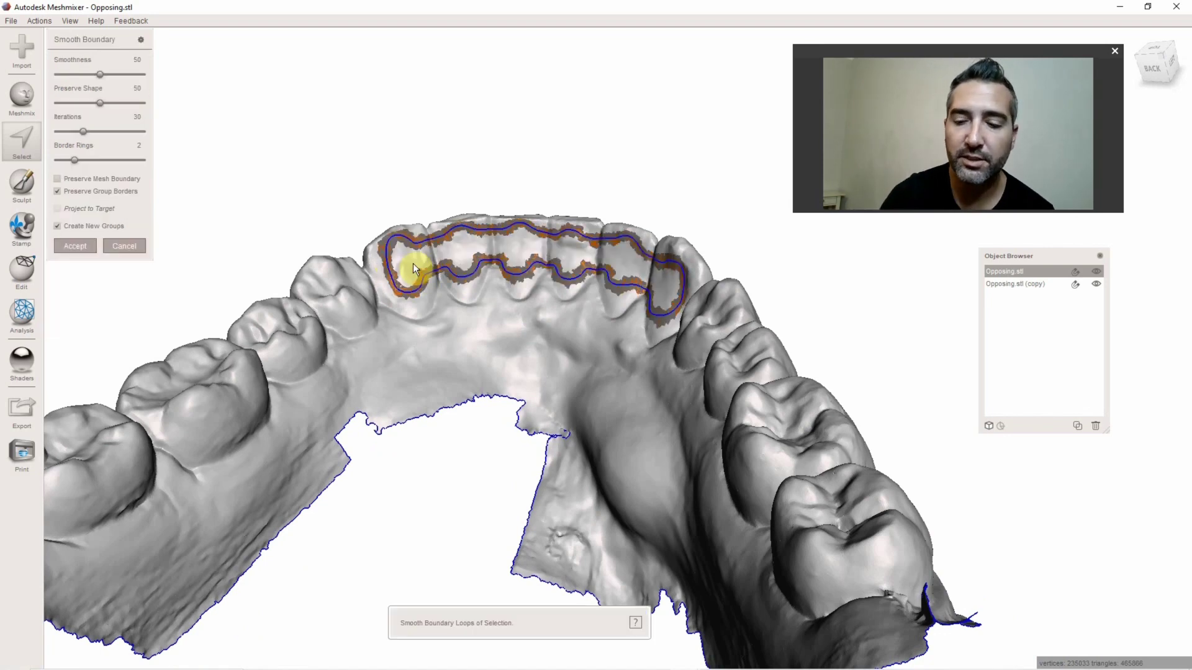
pyautogui.press('Return')
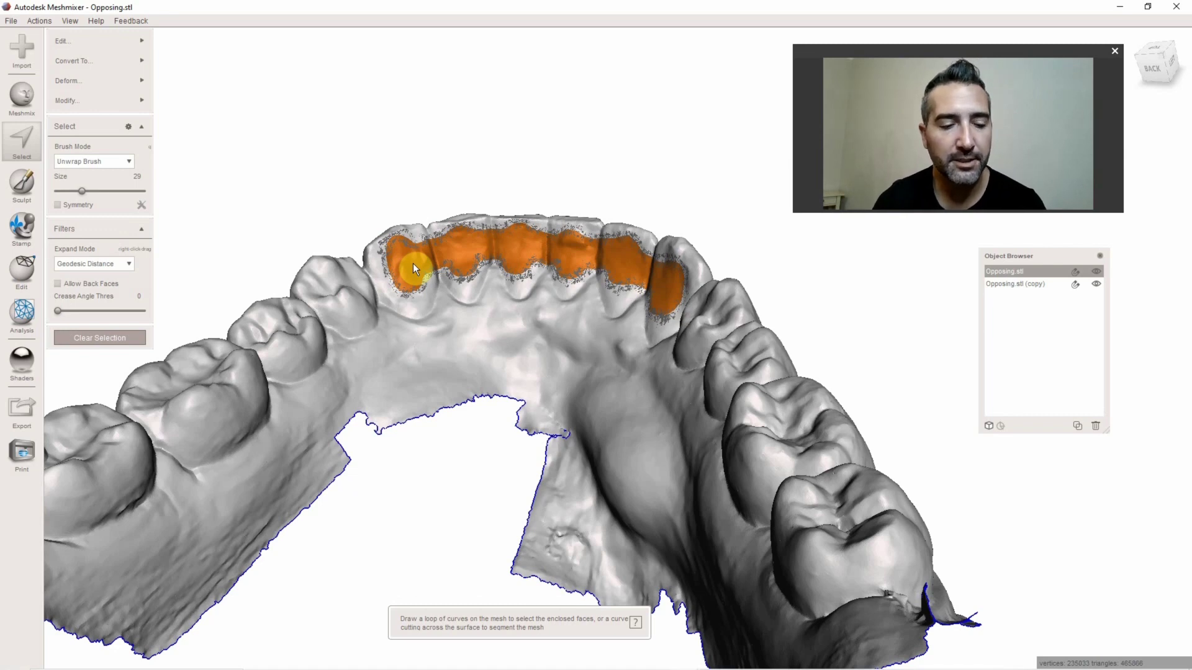
pyautogui.press('y')
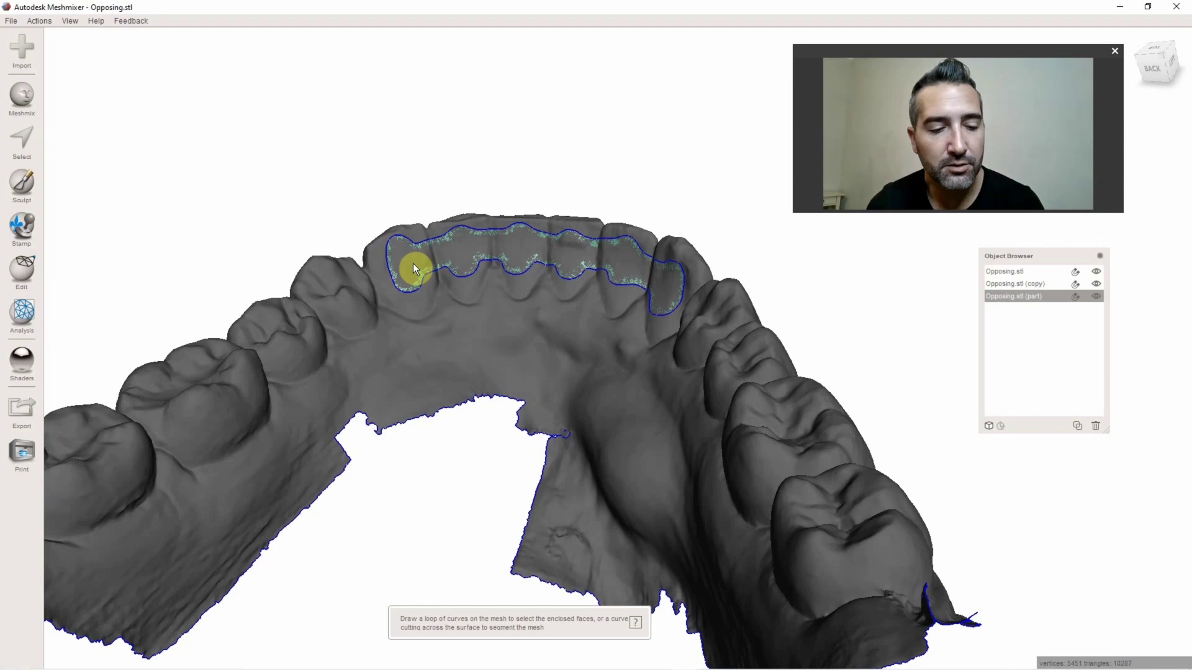
pyautogui.press('s')
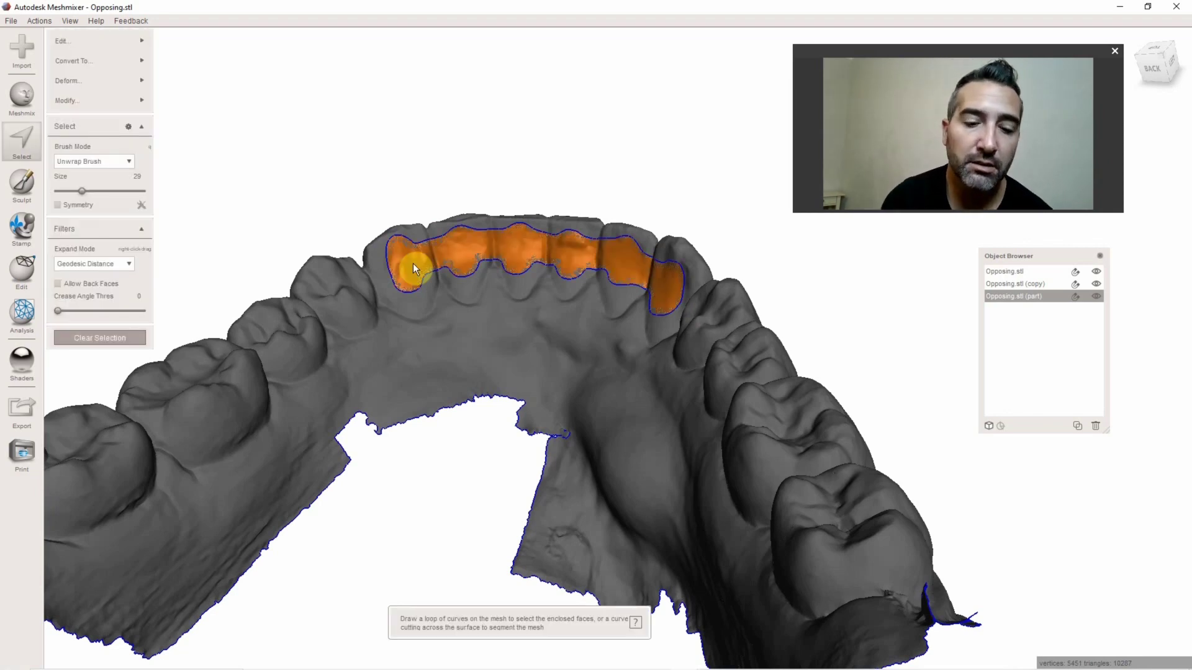
# Step: Extrude the part into a thin bar with a set offset and hide the scan copy
pyautogui.press('d')
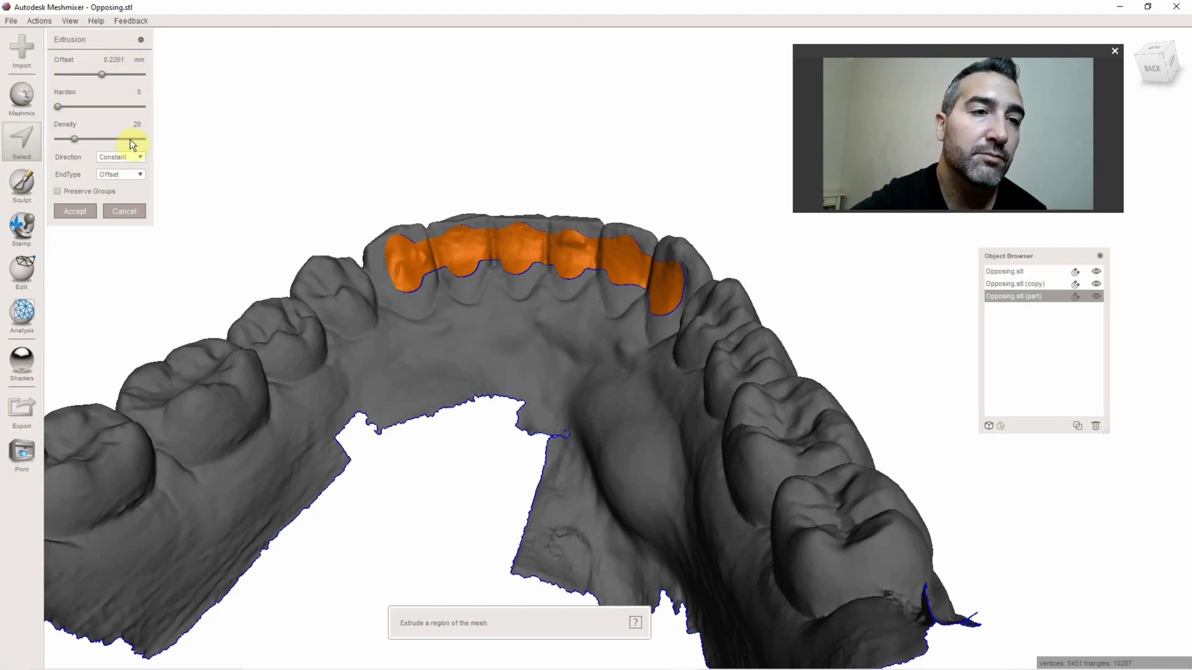
pyautogui.doubleClick(124, 59)
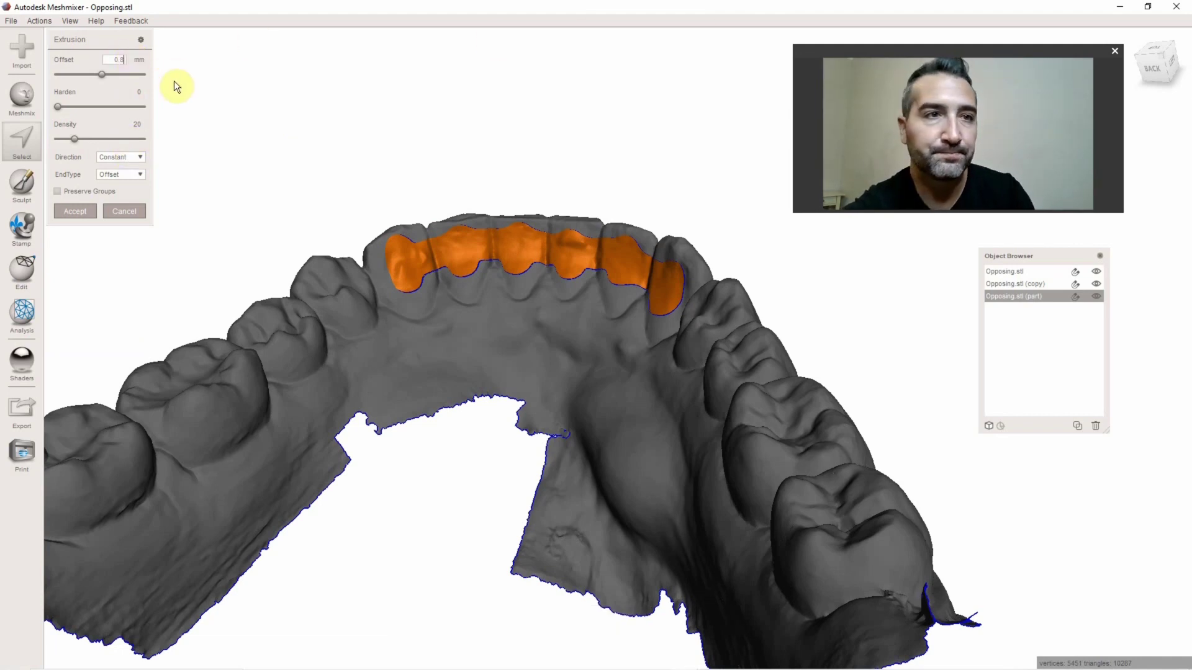
pyautogui.click(85, 210)
pyautogui.moveTo(474, 312); pyautogui.dragTo(492, 393, button='right')
pyautogui.click(1095, 286)
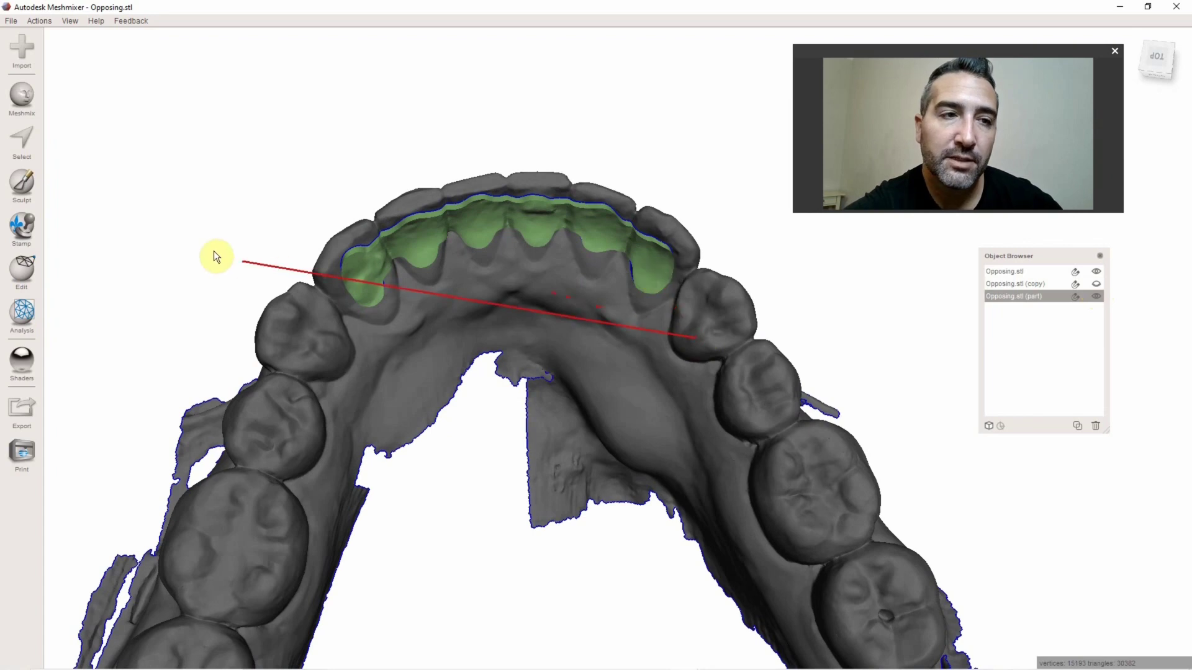
# Step: Hide the original Opposing.stl scan and select the whole extruded bar
pyautogui.press('s')
pyautogui.moveTo(479, 264)
pyautogui.mouseDown(button='right')
pyautogui.moveTo(478, 274)
pyautogui.moveTo(485, 253)
pyautogui.mouseUp(button='right')
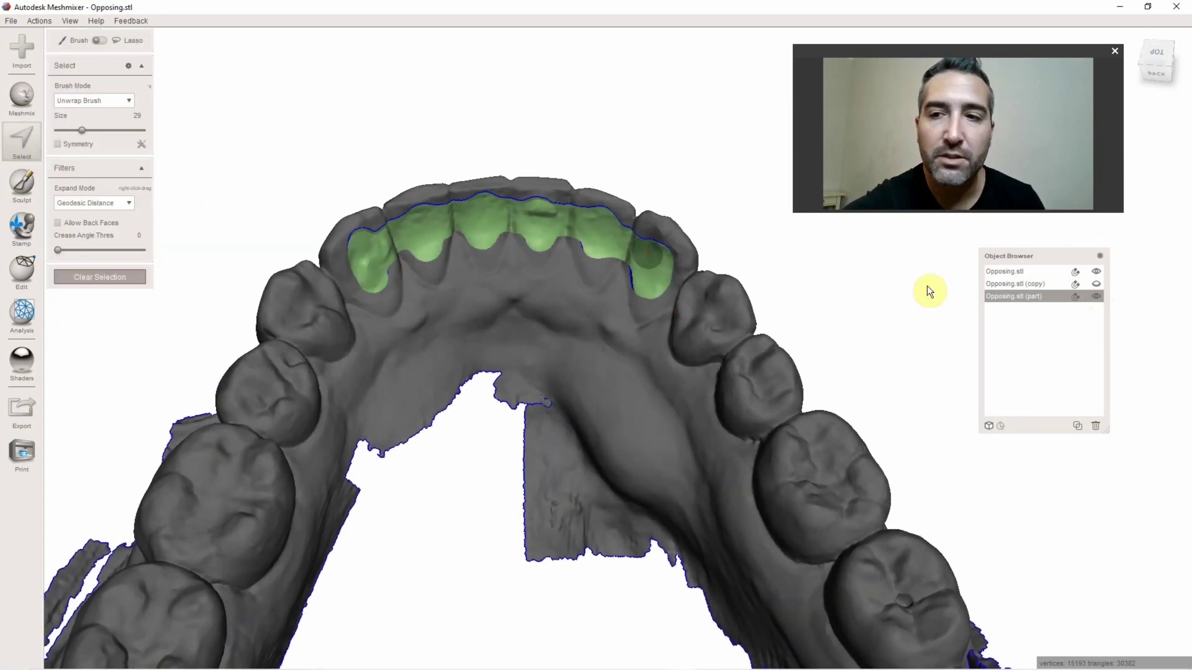
pyautogui.click(1096, 272)
pyautogui.moveTo(592, 246); pyautogui.dragTo(510, 247, button='right')
pyautogui.press('s')
pyautogui.doubleClick(512, 245)
pyautogui.moveTo(563, 333); pyautogui.dragTo(511, 253, button='right')
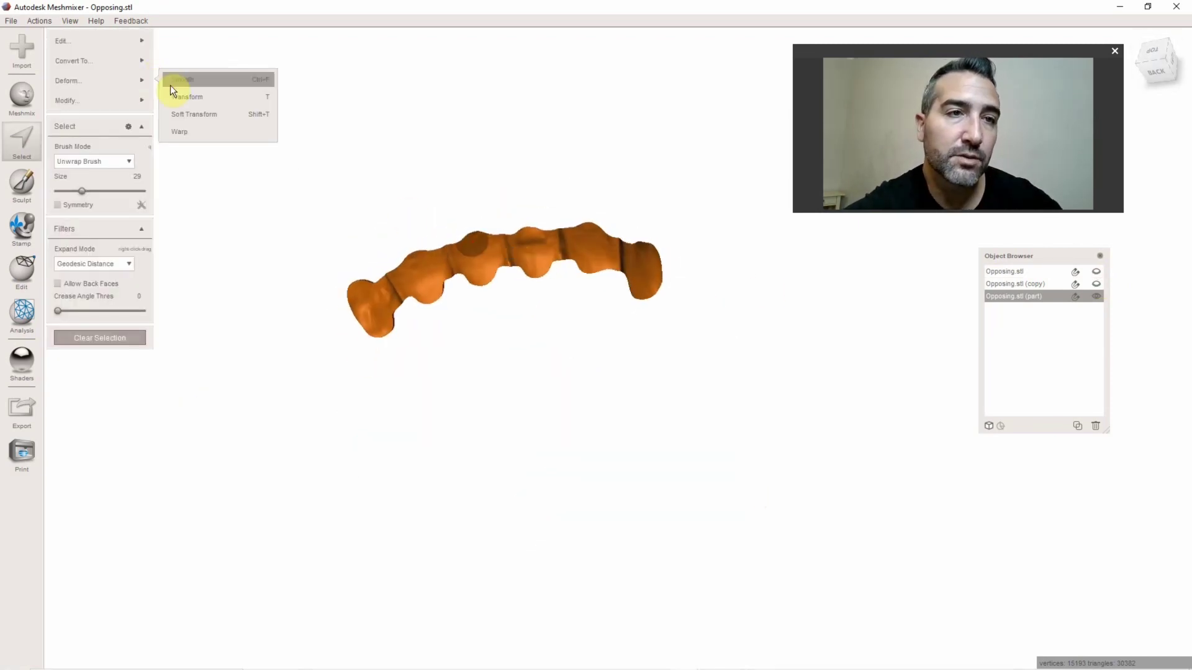
# Step: Try smoothing the bar at scale 26.11, inspect it from several angles, then cancel
pyautogui.click(172, 83)
pyautogui.moveTo(84, 132); pyautogui.dragTo(79, 132)
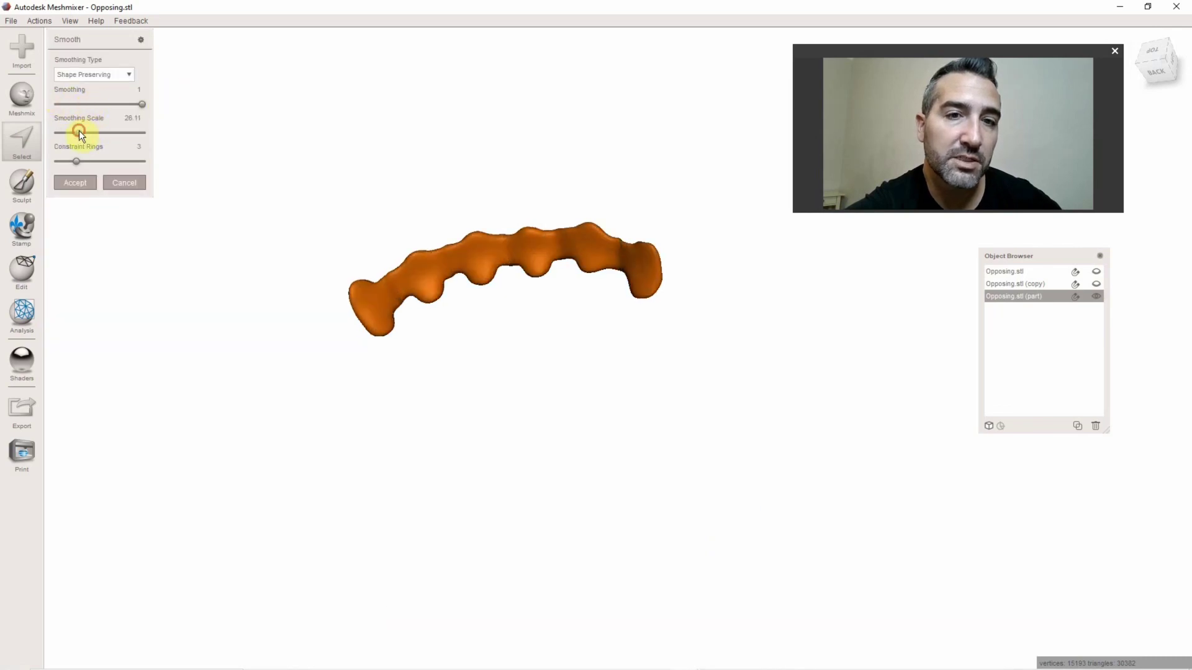
pyautogui.moveTo(429, 305); pyautogui.dragTo(501, 314, button='right')
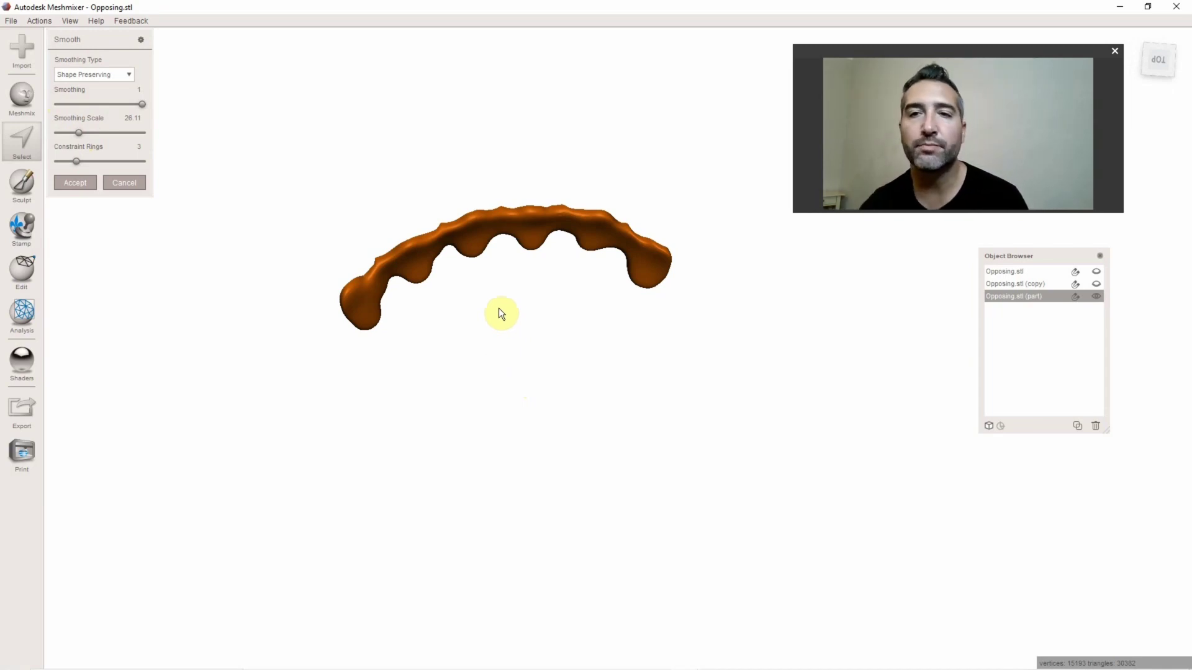
pyautogui.moveTo(461, 320); pyautogui.dragTo(698, 547, button='right')
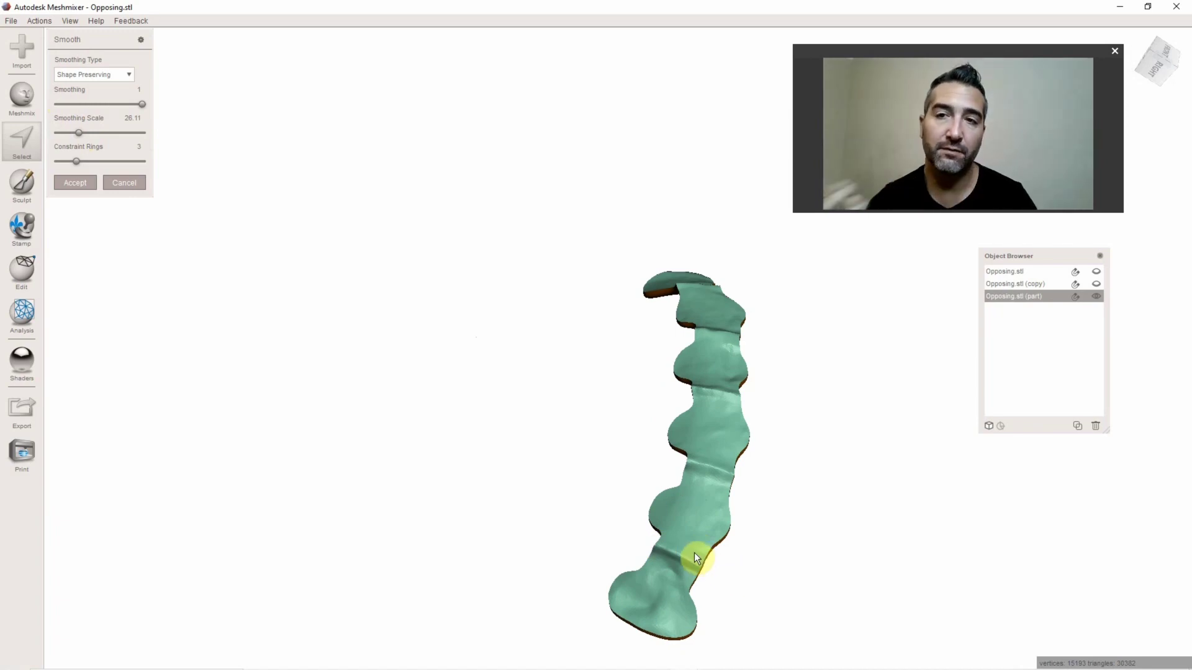
pyautogui.moveTo(813, 501); pyautogui.dragTo(437, 213, button='right')
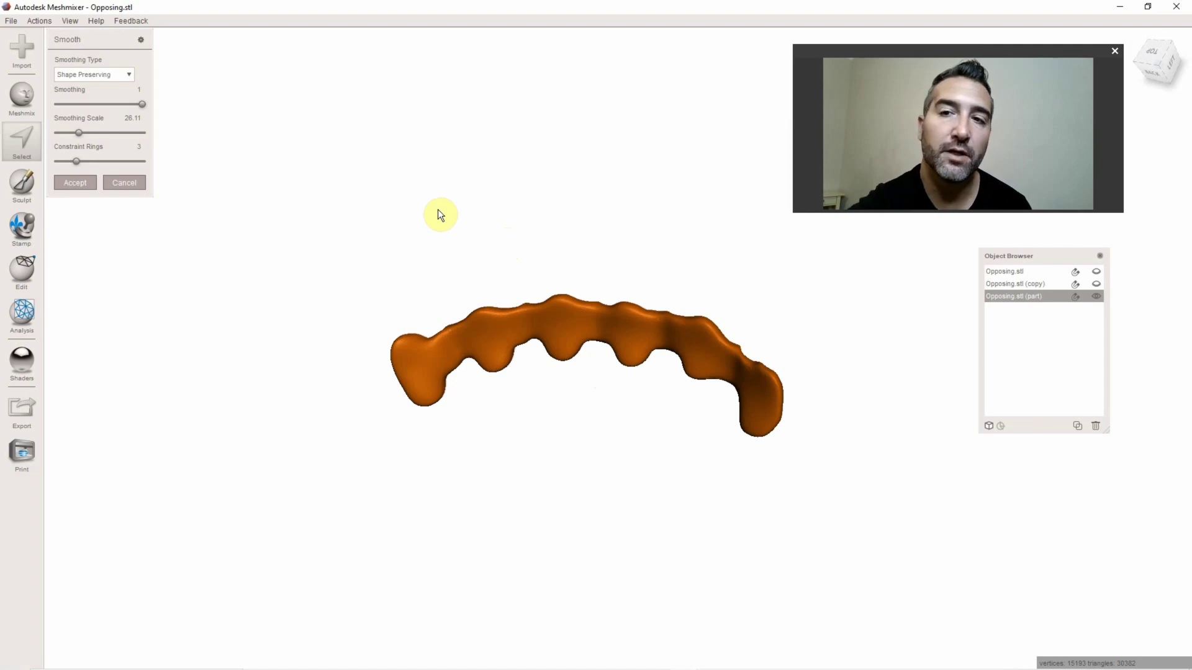
pyautogui.moveTo(583, 439); pyautogui.dragTo(556, 388, button='right')
pyautogui.moveTo(277, 274); pyautogui.dragTo(359, 268, button='right')
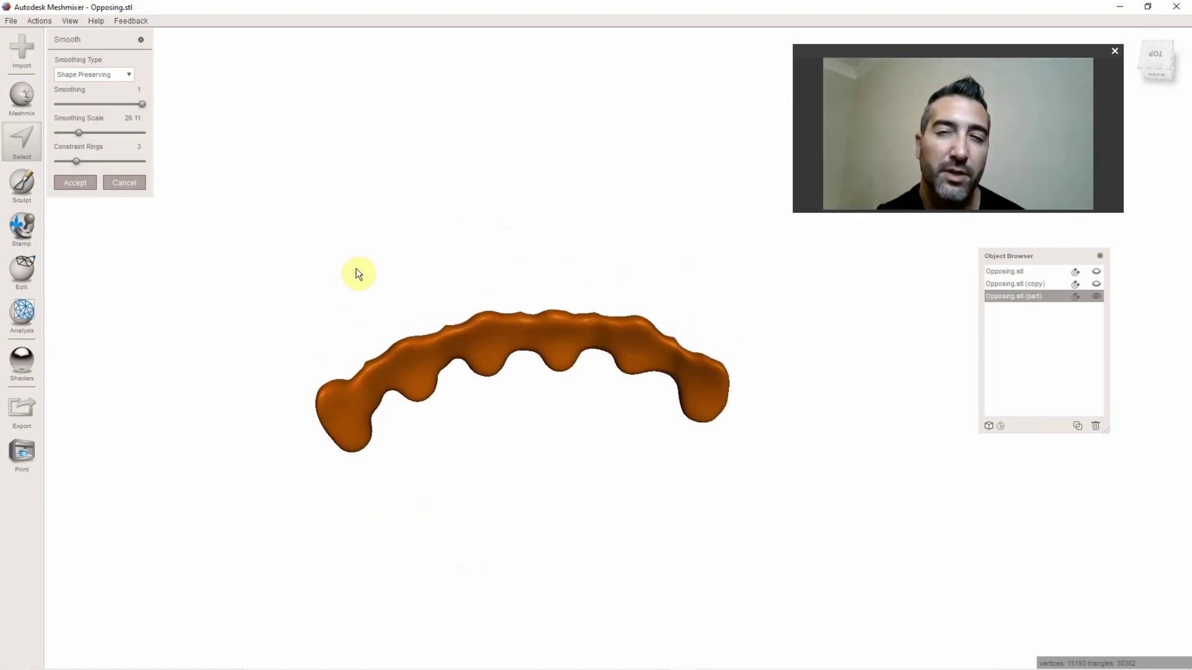
pyautogui.click(124, 183)
# Step: Delete the part, the copy and the original Opposing.stl objects from the Object Browser
pyautogui.moveTo(835, 307); pyautogui.dragTo(684, 349, button='right')
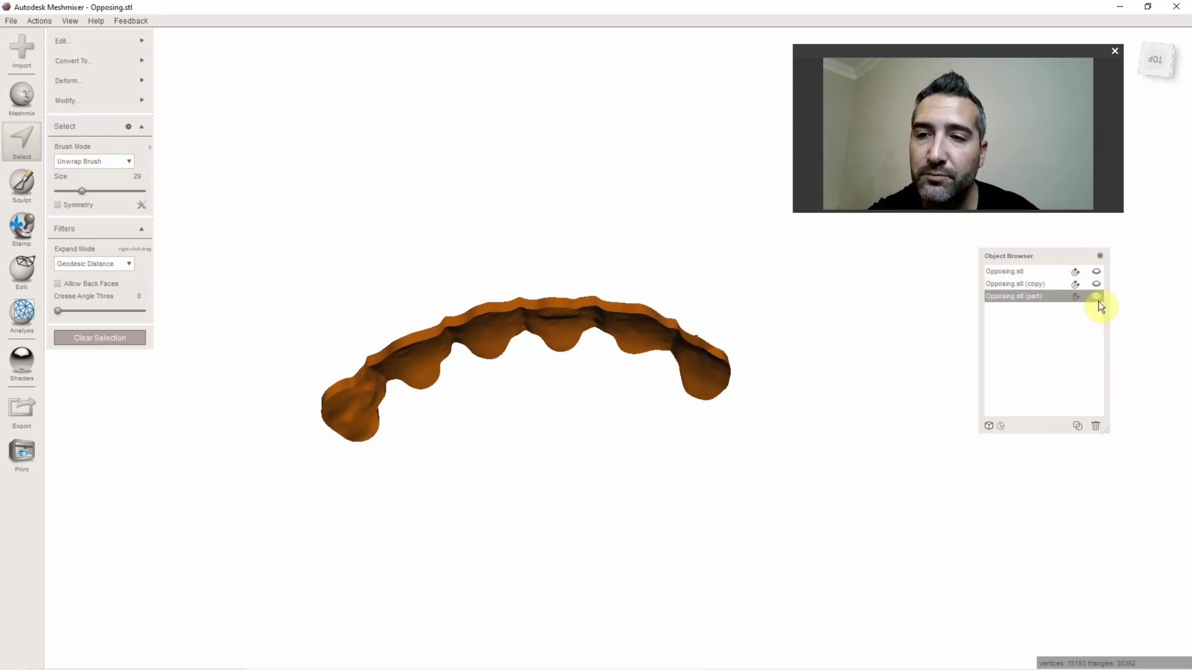
pyautogui.moveTo(1096, 421); pyautogui.dragTo(1140, 449)
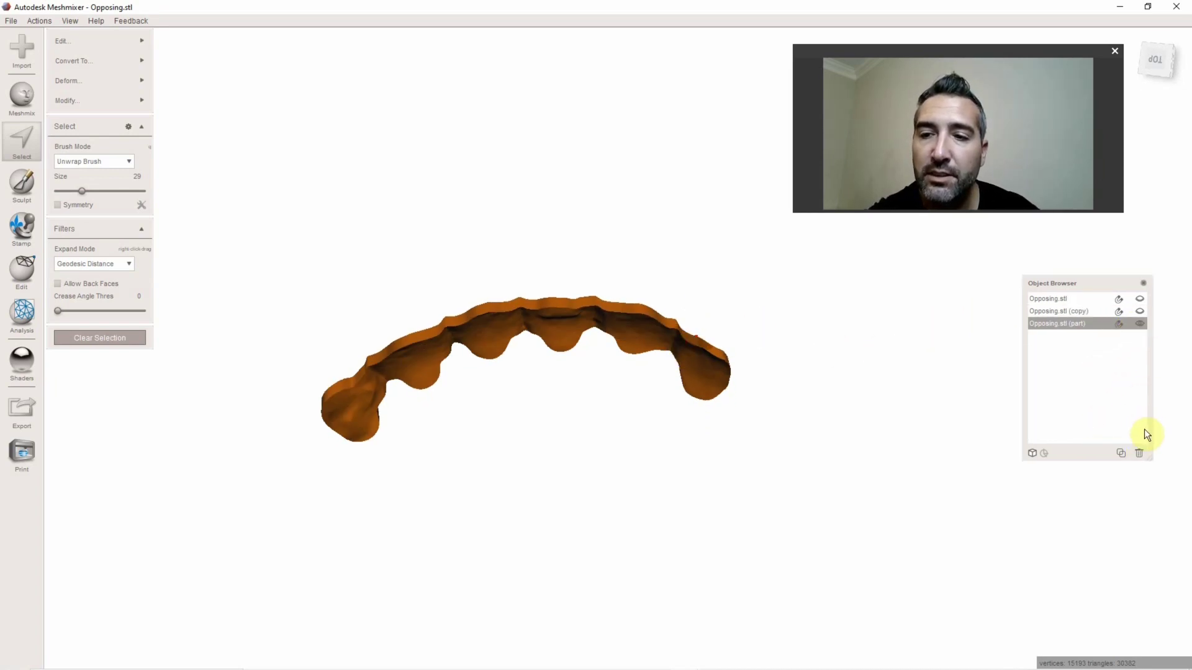
pyautogui.click(1140, 453)
pyautogui.click(1087, 311)
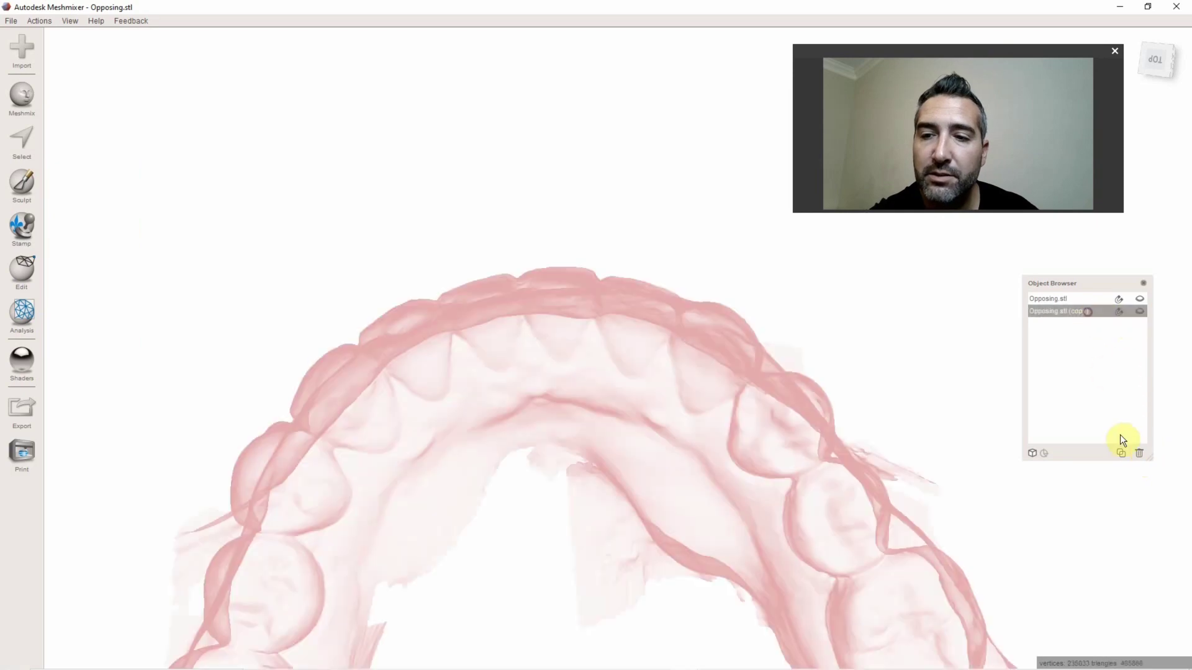
pyautogui.click(1140, 453)
pyautogui.click(1140, 299)
pyautogui.click(1066, 296)
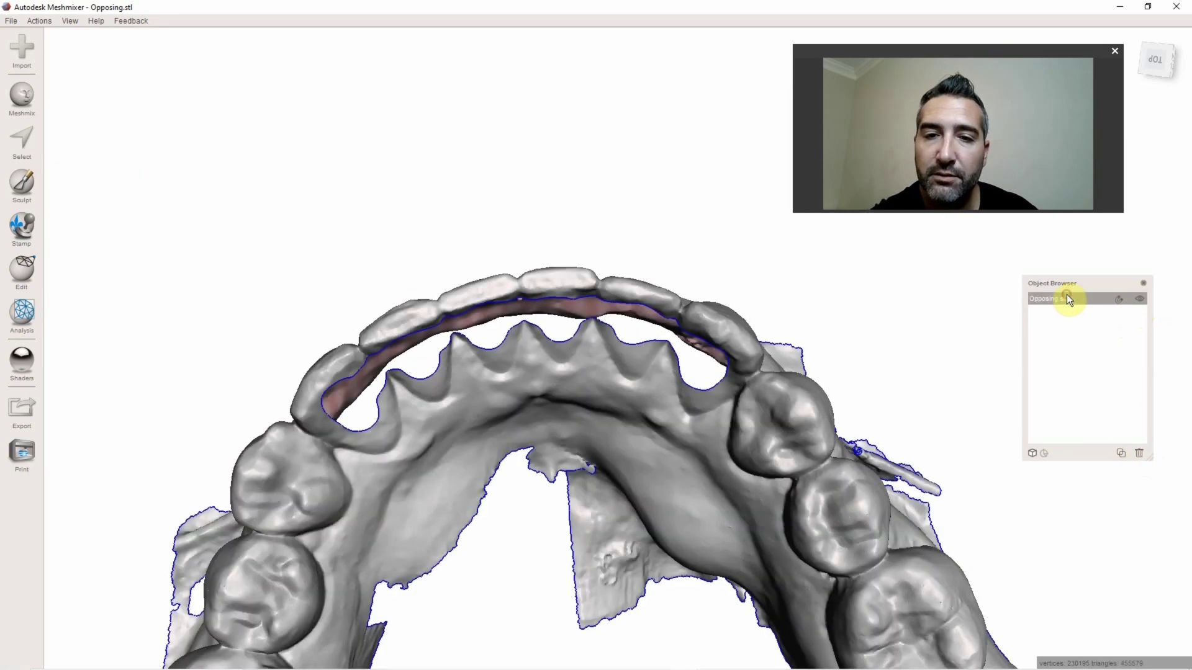
pyautogui.click(1140, 453)
# Step: Import the Opposing.ply scan fresh and orbit it to a top-down view
pyautogui.click(501, 298)
pyautogui.doubleClick(157, 175)
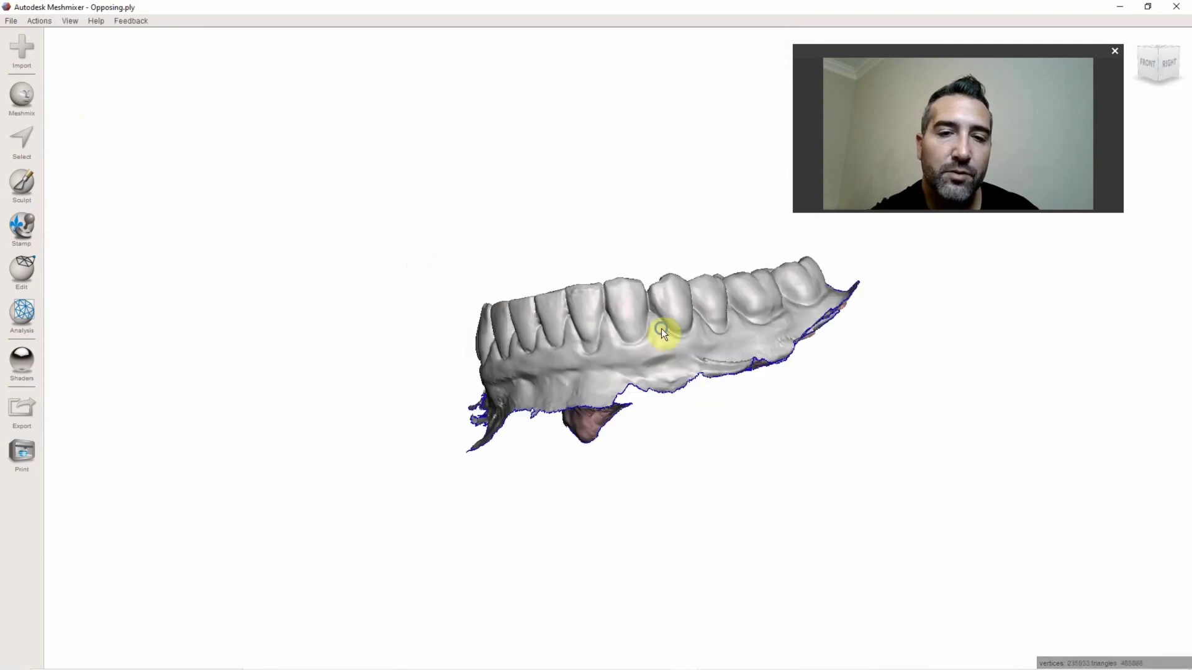
pyautogui.moveTo(661, 329); pyautogui.dragTo(583, 332, button='right')
pyautogui.moveTo(531, 259); pyautogui.dragTo(500, 269, button='right')
pyautogui.scroll(3, 375, 252)
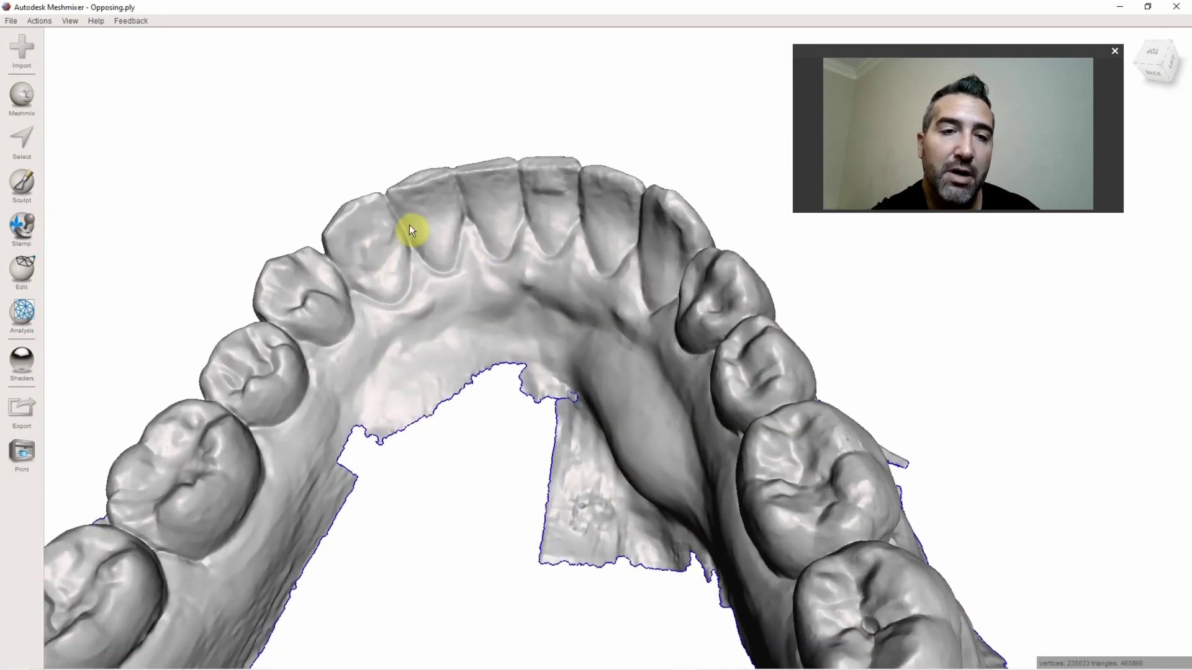
# Step: Use the BubbleSmooth sculpt brush at size 30 on the lingual area behind the front teeth
pyautogui.click(27, 181)
pyautogui.moveTo(124, 68)
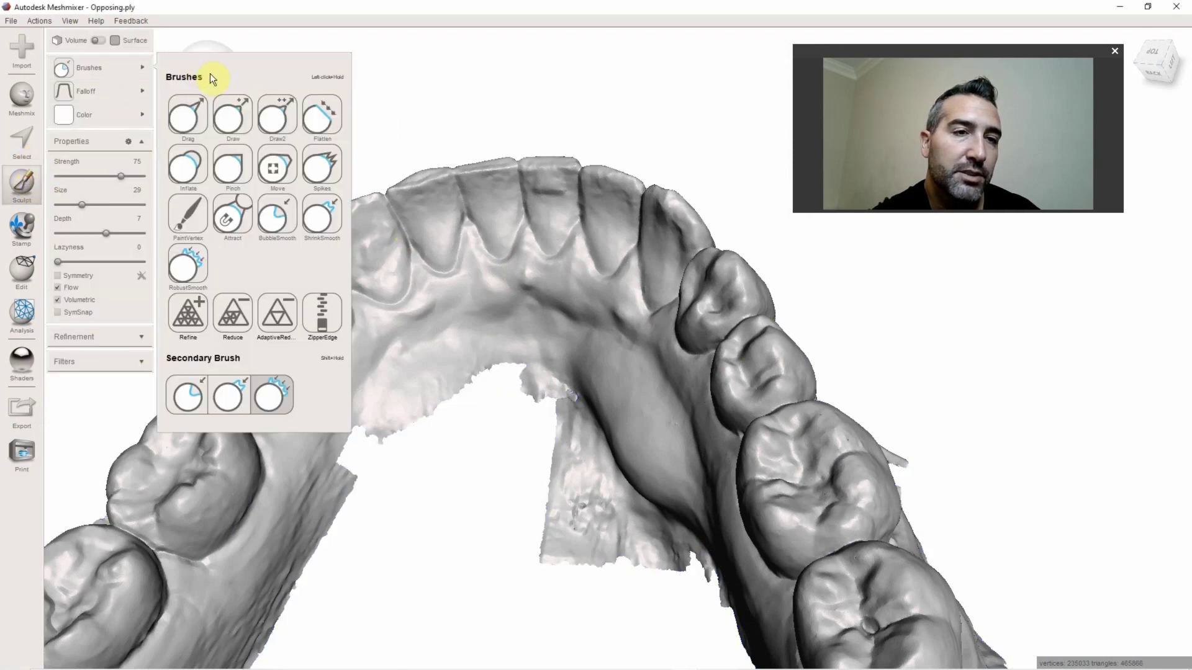
pyautogui.click(277, 217)
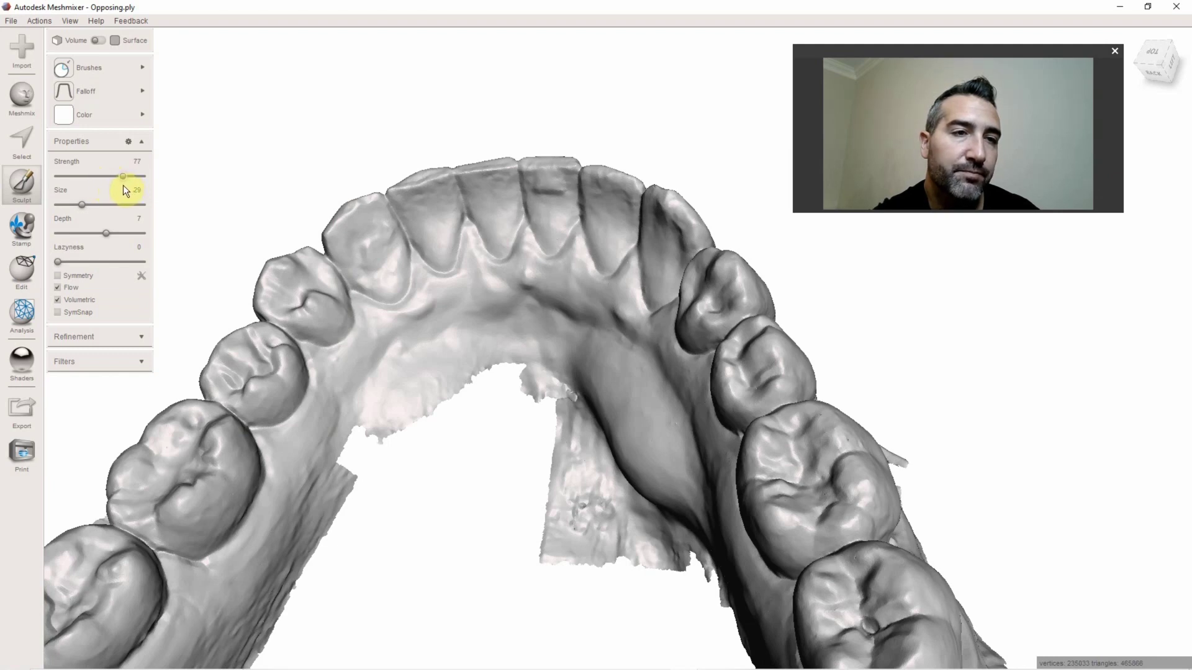
pyautogui.moveTo(80, 207); pyautogui.dragTo(83, 207)
pyautogui.scroll(3, 409, 224)
pyautogui.scroll(-3, 404, 230)
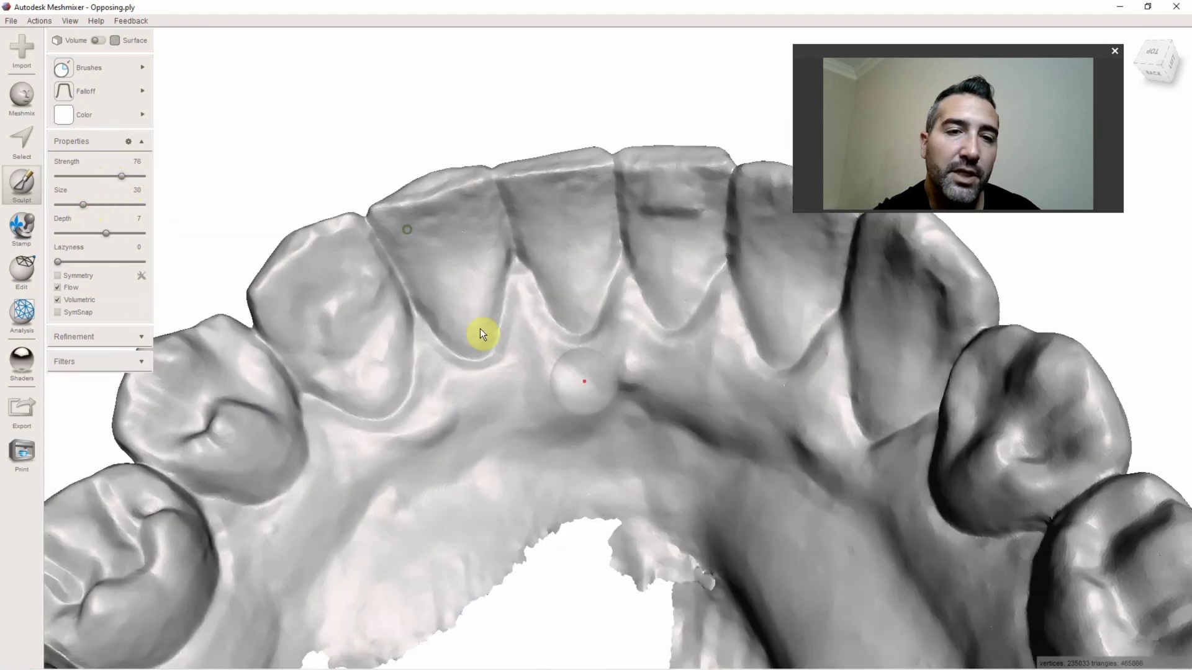
pyautogui.scroll(2, 519, 246)
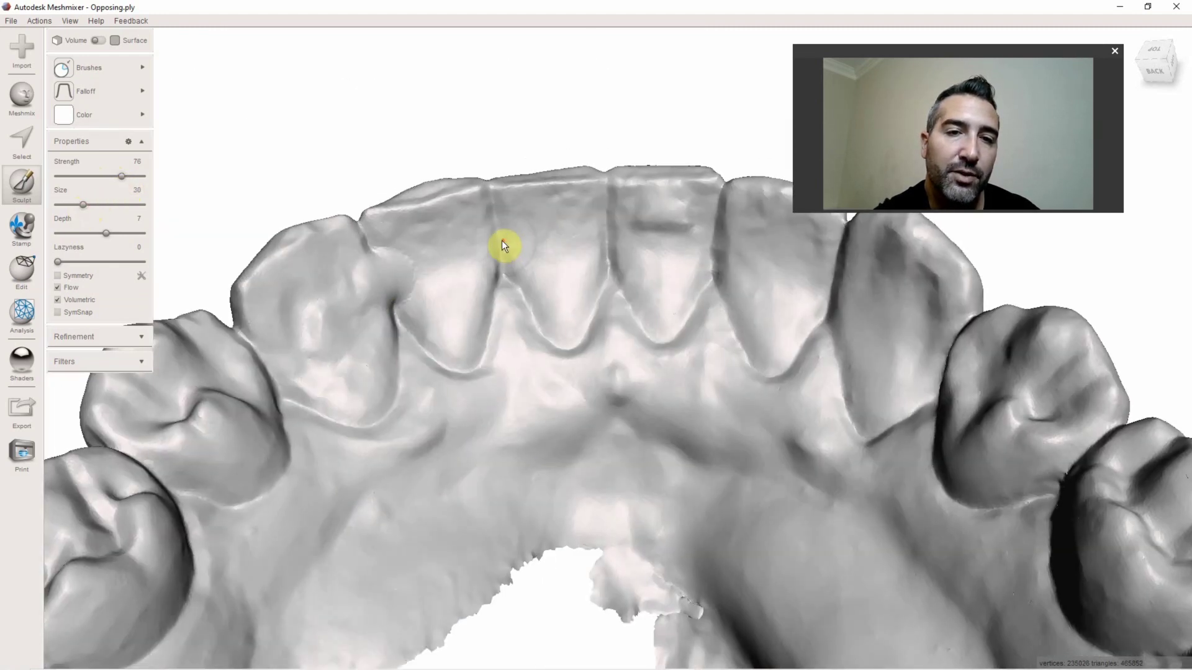
pyautogui.moveTo(563, 259)
pyautogui.mouseDown(button='right')
pyautogui.moveTo(590, 242)
pyautogui.moveTo(683, 257)
pyautogui.moveTo(678, 247)
pyautogui.mouseUp(button='right')
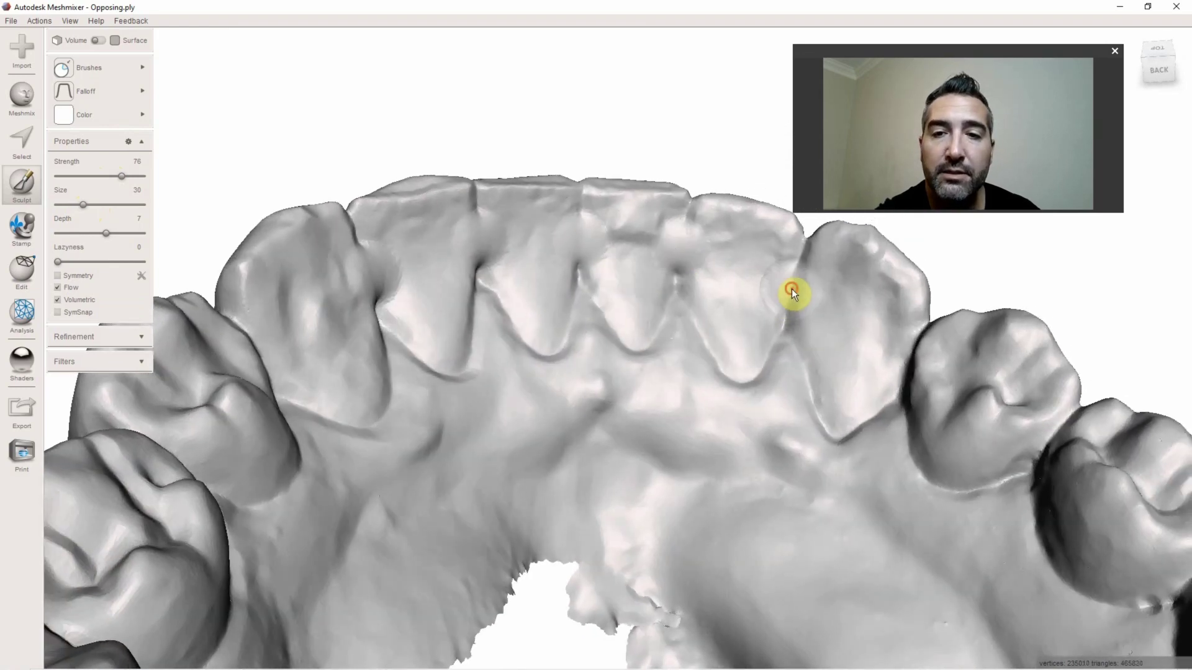
pyautogui.moveTo(793, 292); pyautogui.dragTo(749, 392, button='right')
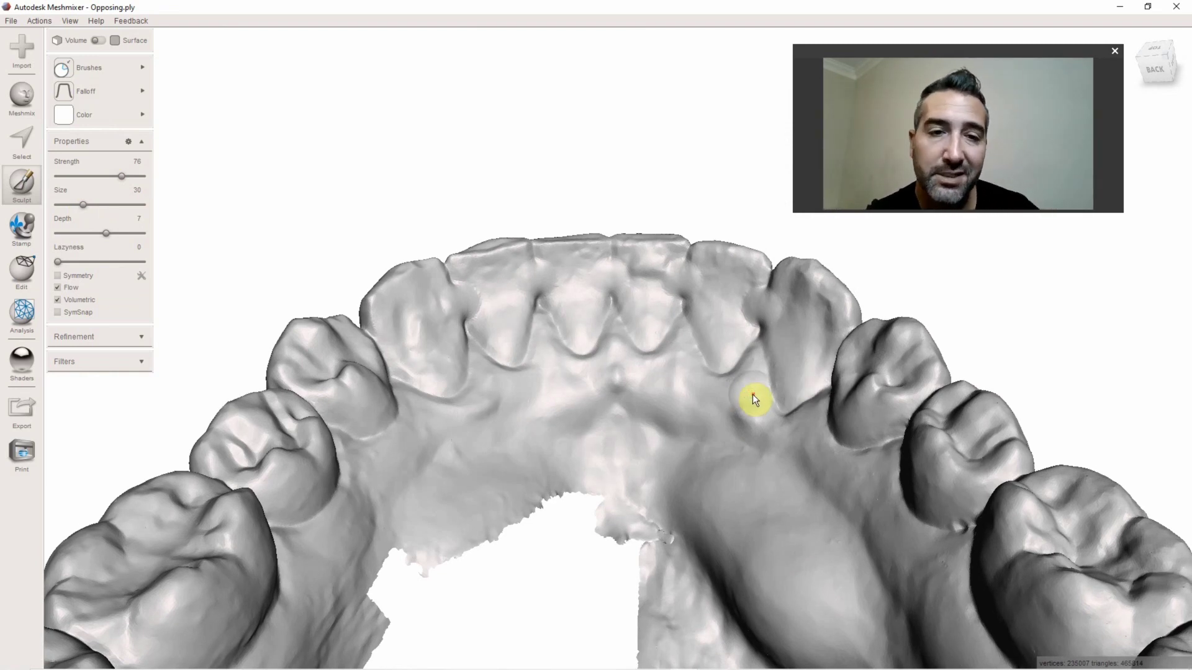
pyautogui.moveTo(755, 397); pyautogui.dragTo(690, 346, button='right')
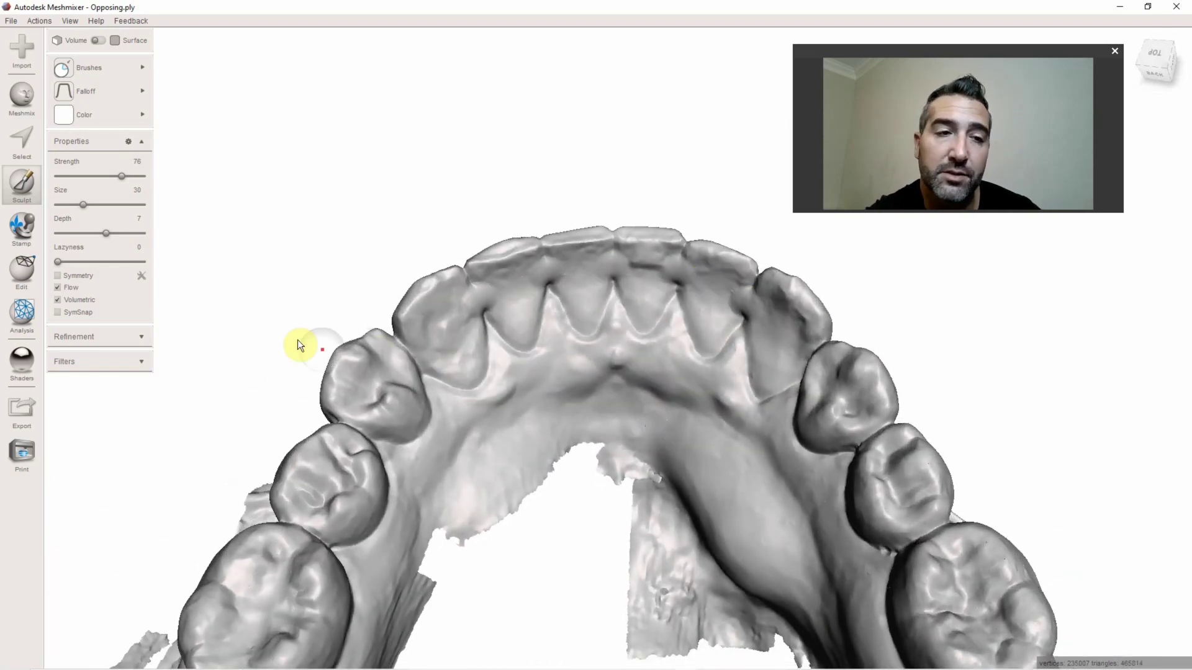
# Step: With a size-22 Unwrap Brush, paint a canine-to-canine lingual band with round pads on each tooth
pyautogui.click(21, 148)
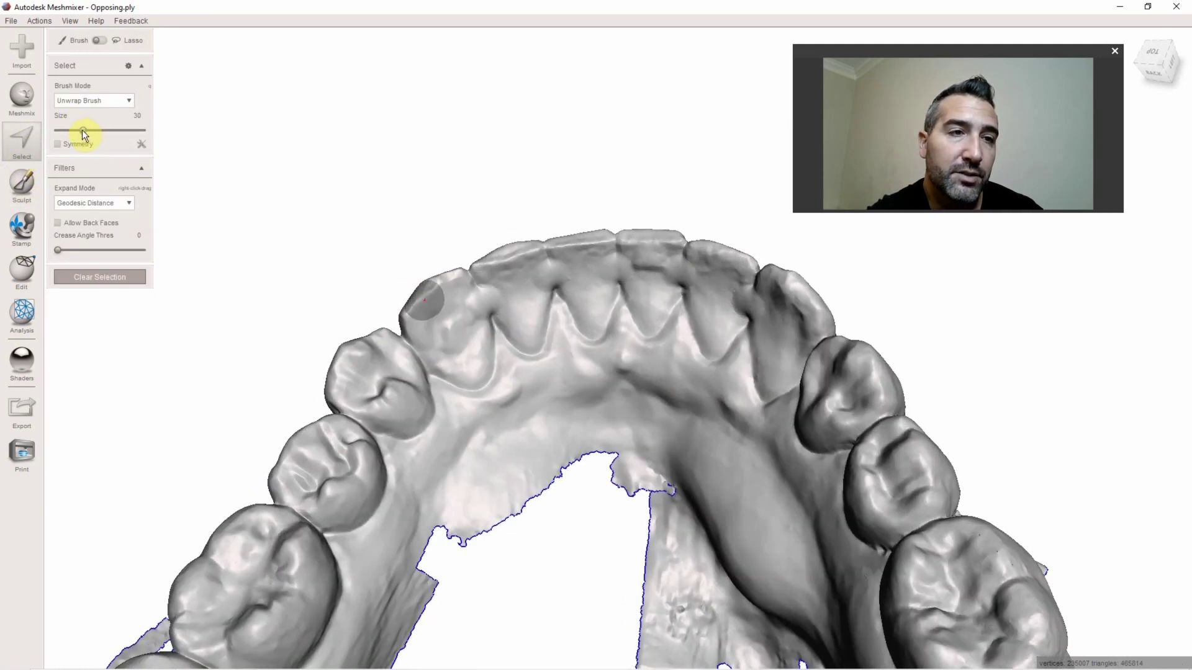
pyautogui.moveTo(82, 129); pyautogui.dragTo(80, 129)
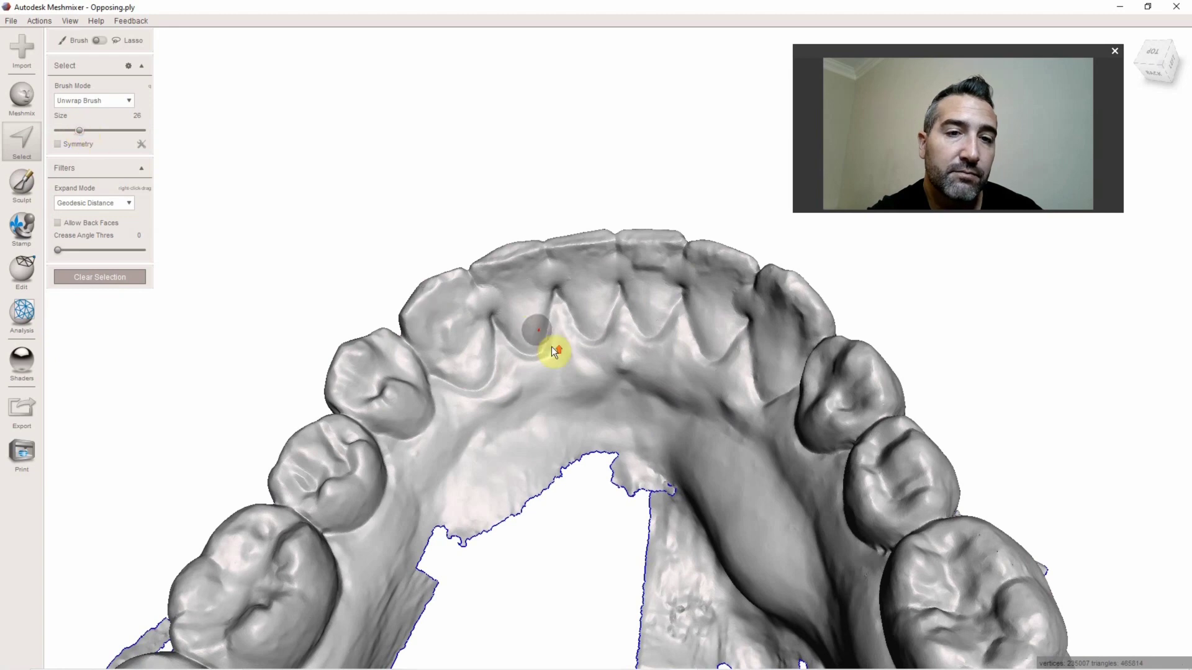
pyautogui.moveTo(553, 349); pyautogui.dragTo(448, 314, button='right')
pyautogui.click(78, 131)
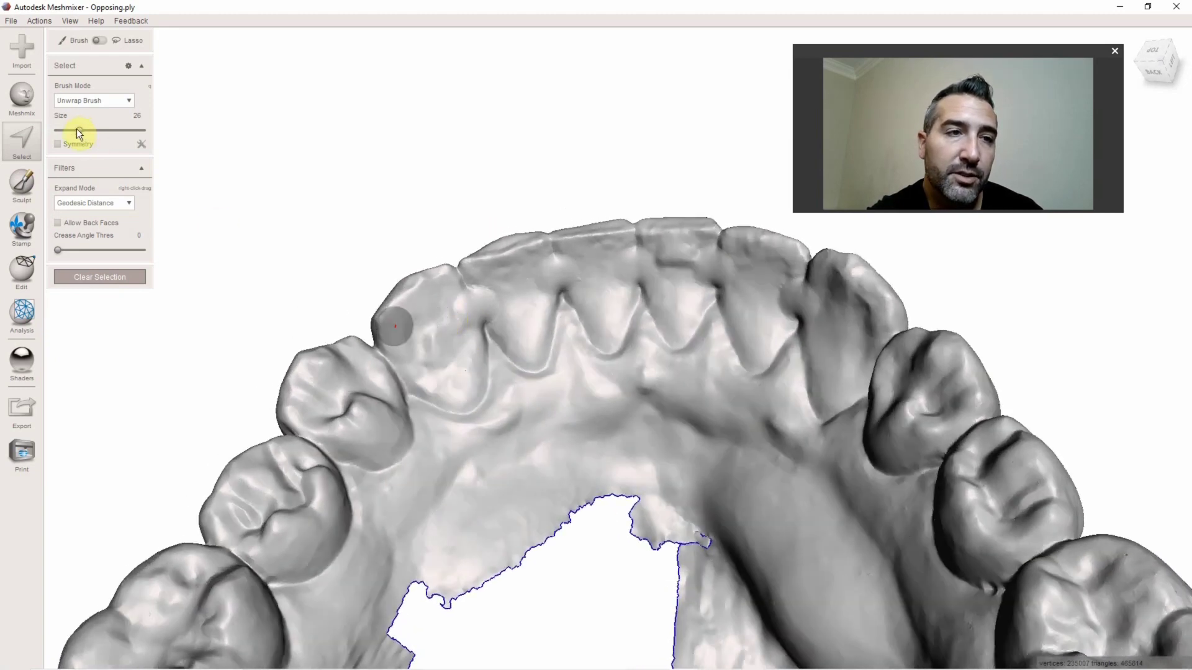
pyautogui.moveTo(77, 129); pyautogui.dragTo(77, 129)
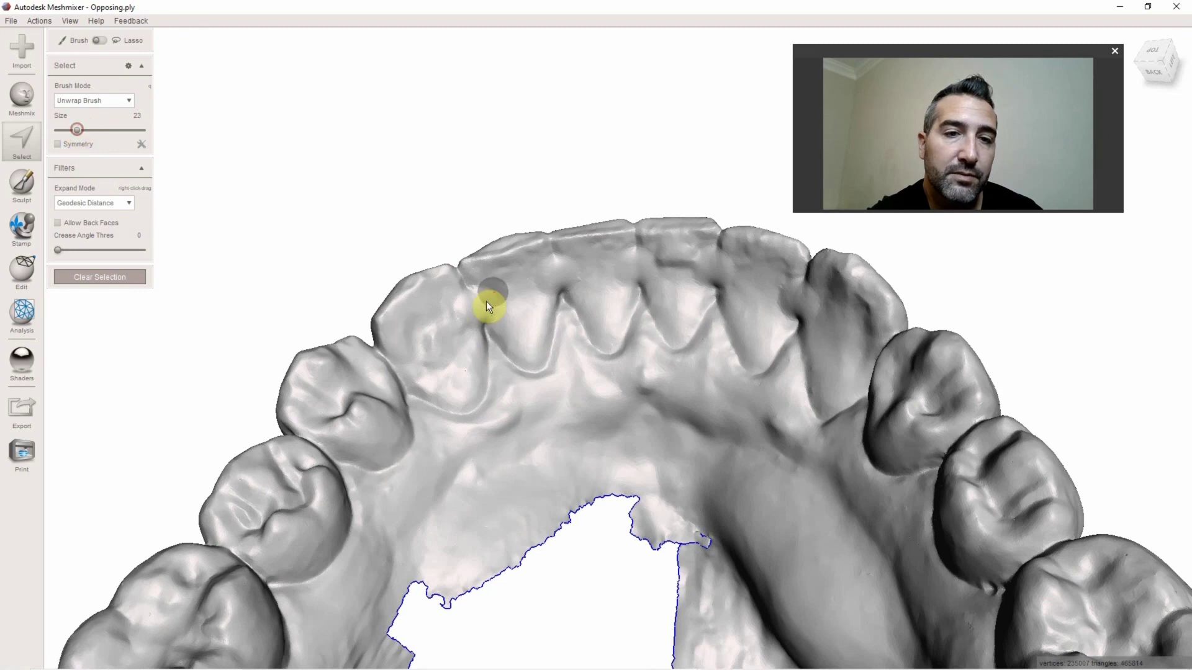
pyautogui.moveTo(486, 301)
pyautogui.mouseDown()
pyautogui.moveTo(445, 324)
pyautogui.moveTo(472, 308)
pyautogui.mouseUp()
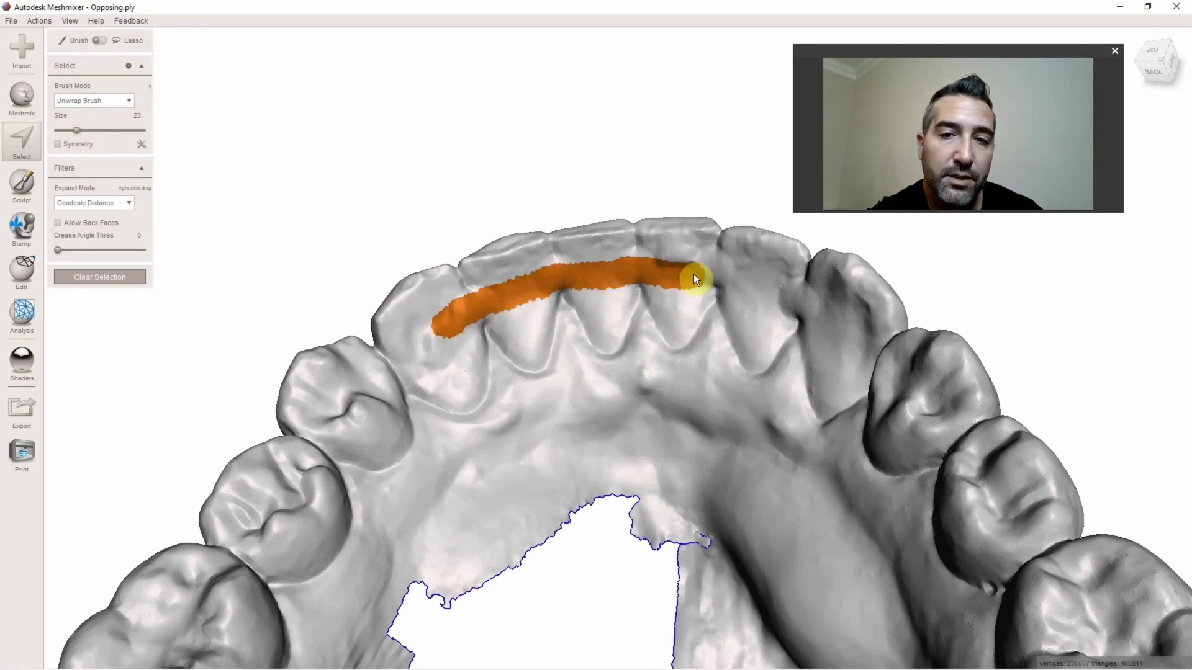
pyautogui.moveTo(827, 327); pyautogui.dragTo(833, 329)
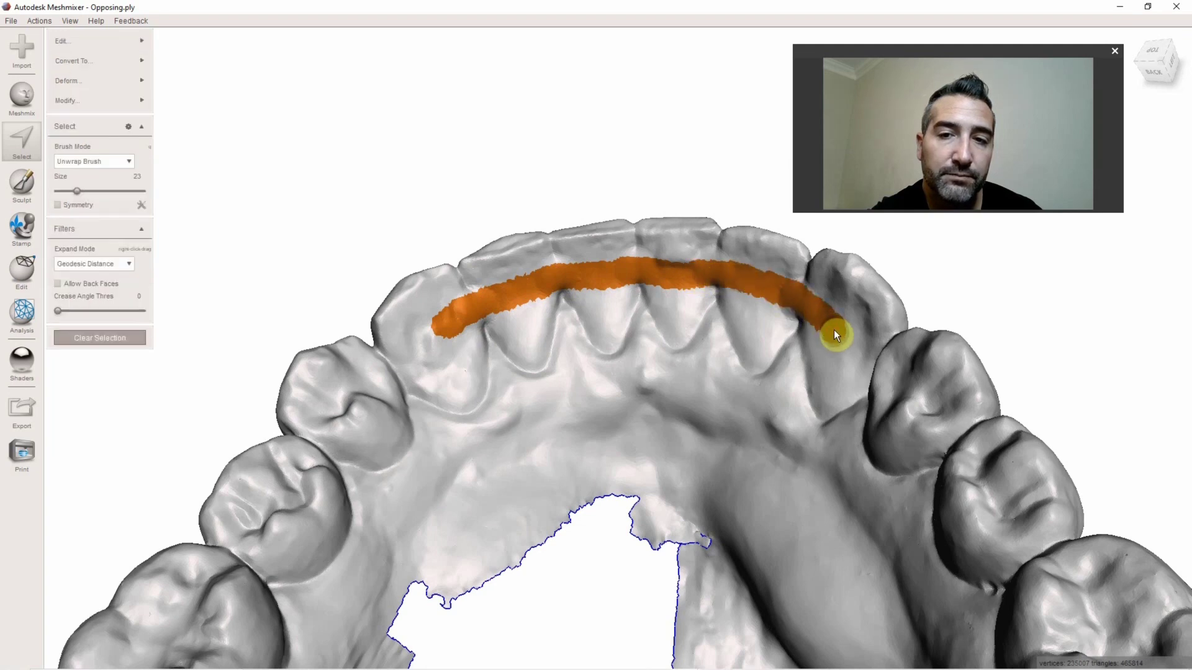
pyautogui.moveTo(833, 329)
pyautogui.mouseDown(button='right')
pyautogui.moveTo(879, 321)
pyautogui.moveTo(823, 348)
pyautogui.mouseUp(button='right')
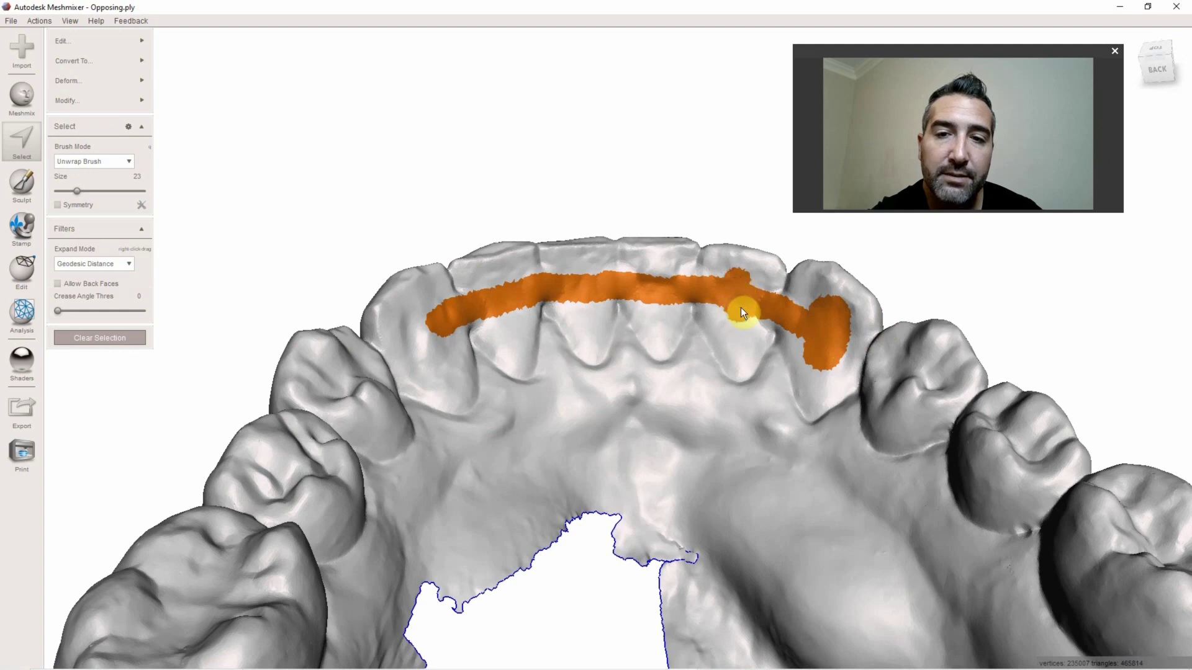
pyautogui.moveTo(737, 283); pyautogui.dragTo(663, 277)
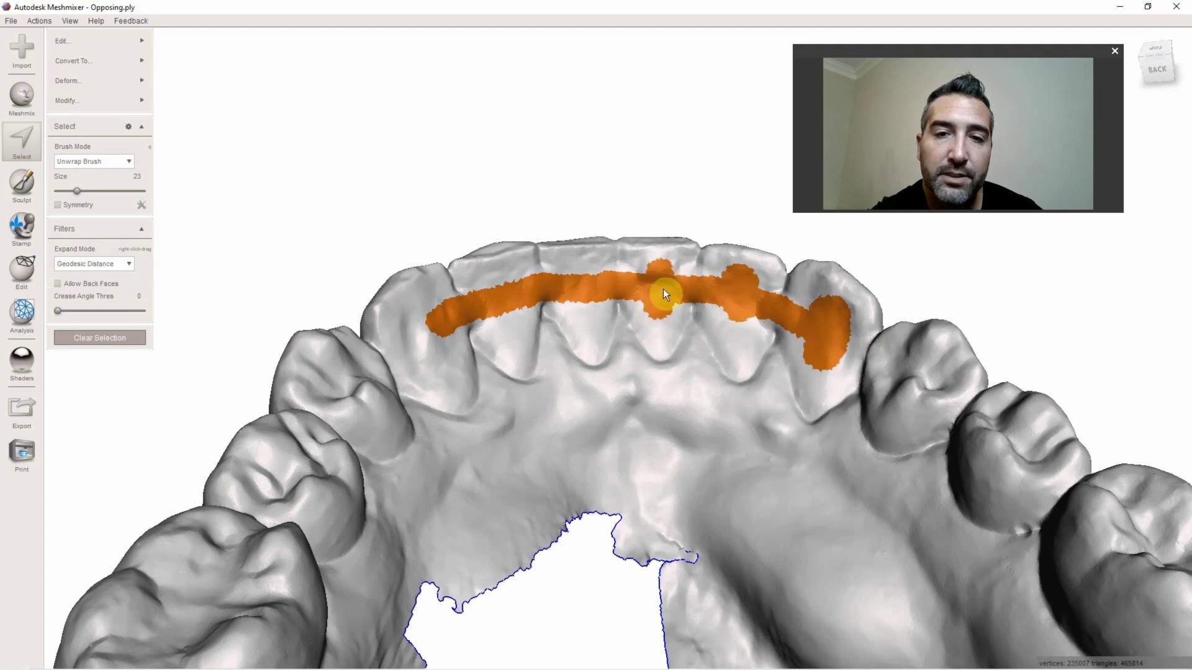
pyautogui.moveTo(582, 278)
pyautogui.mouseDown()
pyautogui.moveTo(588, 304)
pyautogui.moveTo(596, 284)
pyautogui.moveTo(579, 270)
pyautogui.moveTo(562, 294)
pyautogui.moveTo(506, 286)
pyautogui.moveTo(515, 310)
pyautogui.moveTo(523, 295)
pyautogui.moveTo(511, 280)
pyautogui.moveTo(458, 312)
pyautogui.moveTo(427, 315)
pyautogui.moveTo(436, 361)
pyautogui.moveTo(437, 312)
pyautogui.moveTo(421, 312)
pyautogui.moveTo(426, 349)
pyautogui.moveTo(530, 357)
pyautogui.mouseUp()
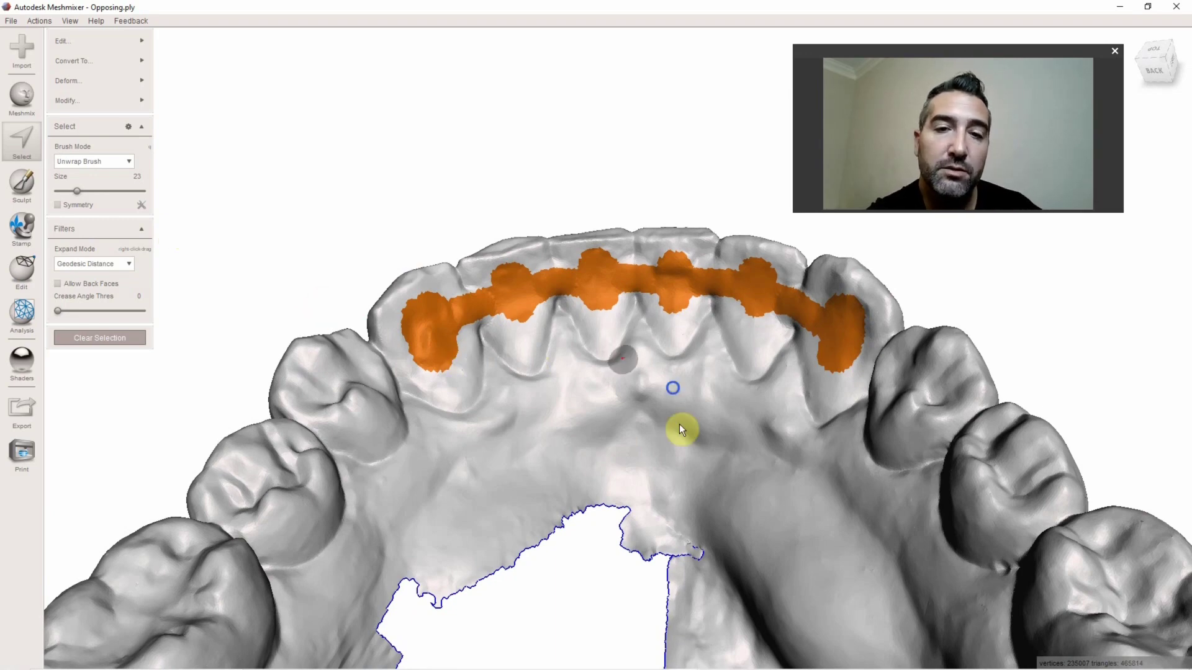
# Step: Shrink the selection brush to size 13 and extend the pads onto a central tooth's biting edge
pyautogui.keyDown('alt'); pyautogui.moveTo(679, 425); pyautogui.dragTo(632, 317); pyautogui.keyUp('alt')
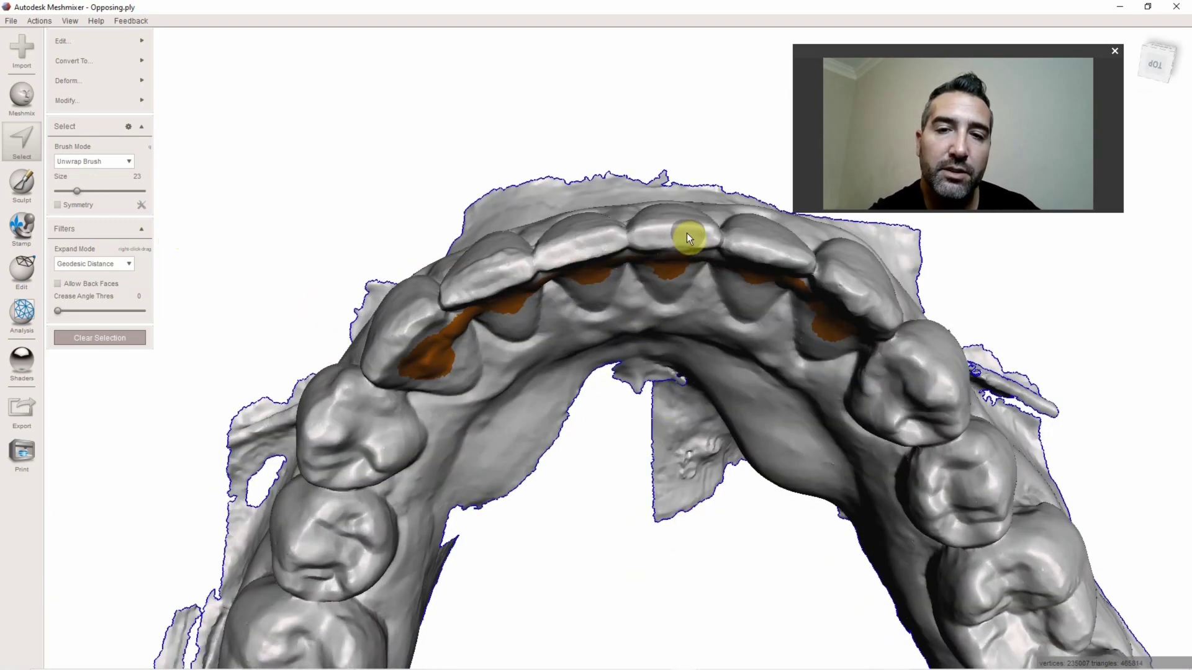
pyautogui.keyDown('alt'); pyautogui.moveTo(686, 233); pyautogui.dragTo(360, 198); pyautogui.keyUp('alt')
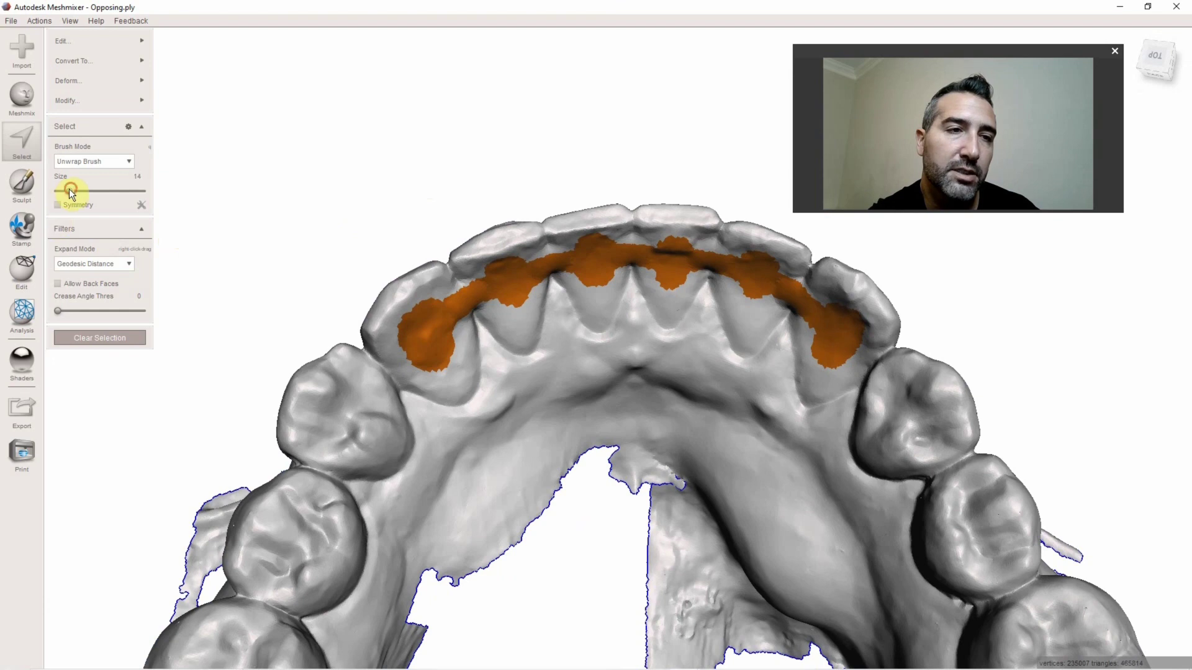
pyautogui.moveTo(69, 188); pyautogui.dragTo(69, 190)
pyautogui.moveTo(731, 325)
pyautogui.keyDown('alt'); pyautogui.mouseDown()
pyautogui.moveTo(873, 291)
pyautogui.moveTo(837, 311)
pyautogui.mouseUp(); pyautogui.keyUp('alt')
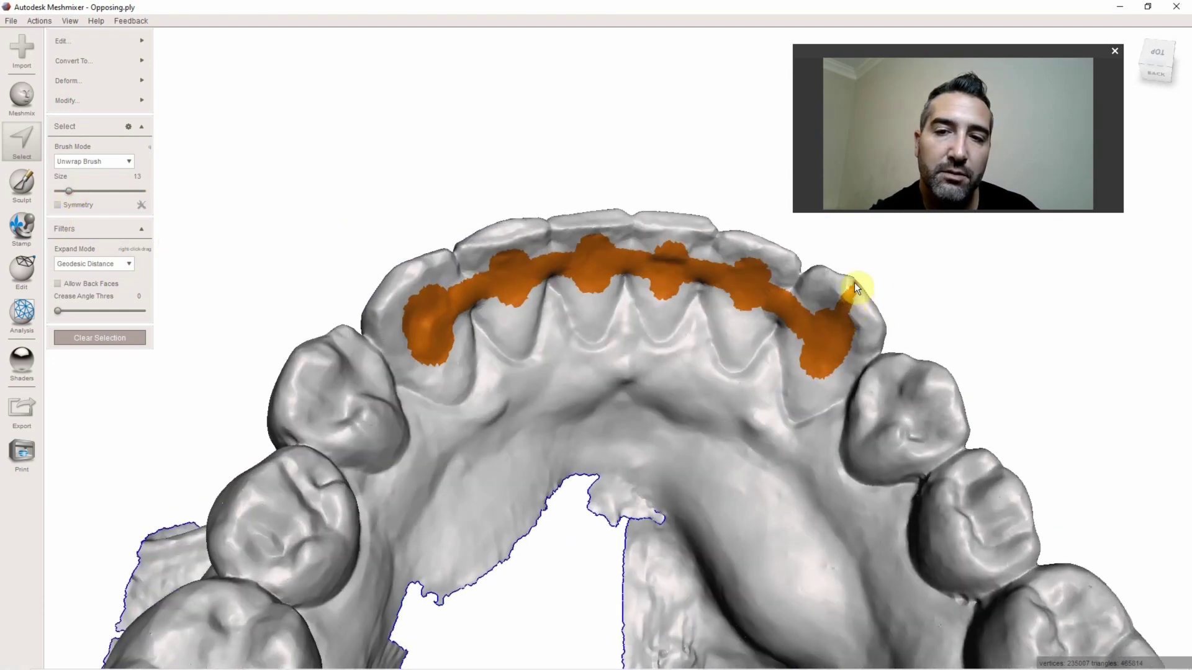
pyautogui.keyDown('alt'); pyautogui.moveTo(841, 306); pyautogui.dragTo(830, 341); pyautogui.keyUp('alt')
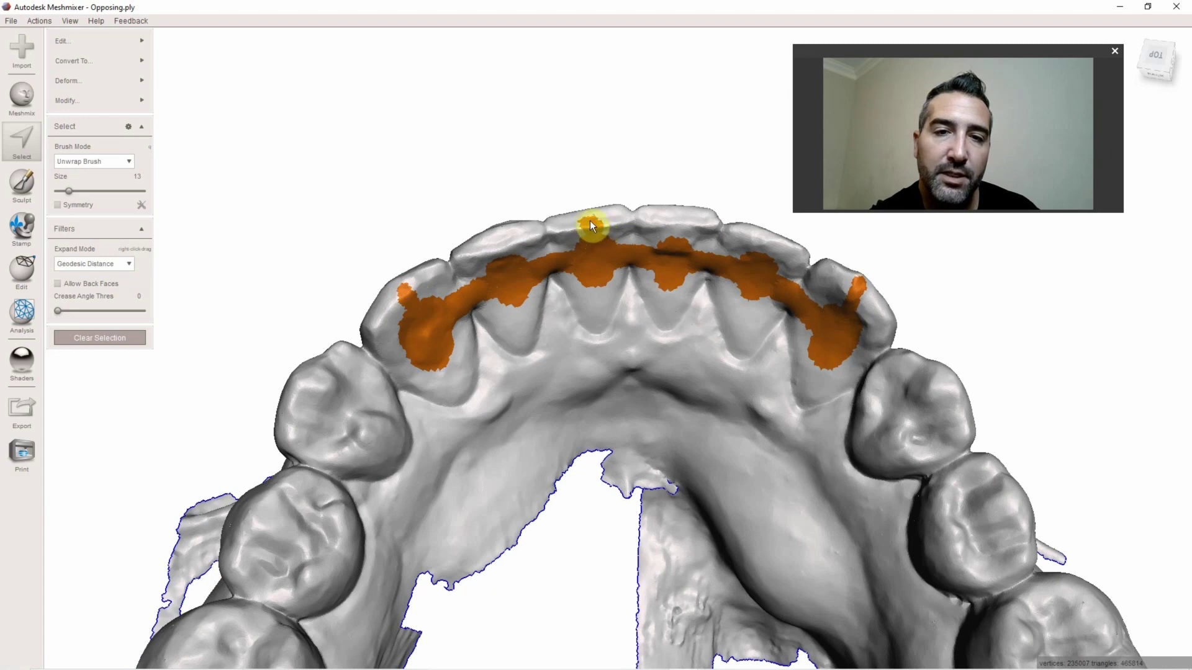
pyautogui.keyDown('alt'); pyautogui.moveTo(594, 268); pyautogui.dragTo(663, 384); pyautogui.keyUp('alt')
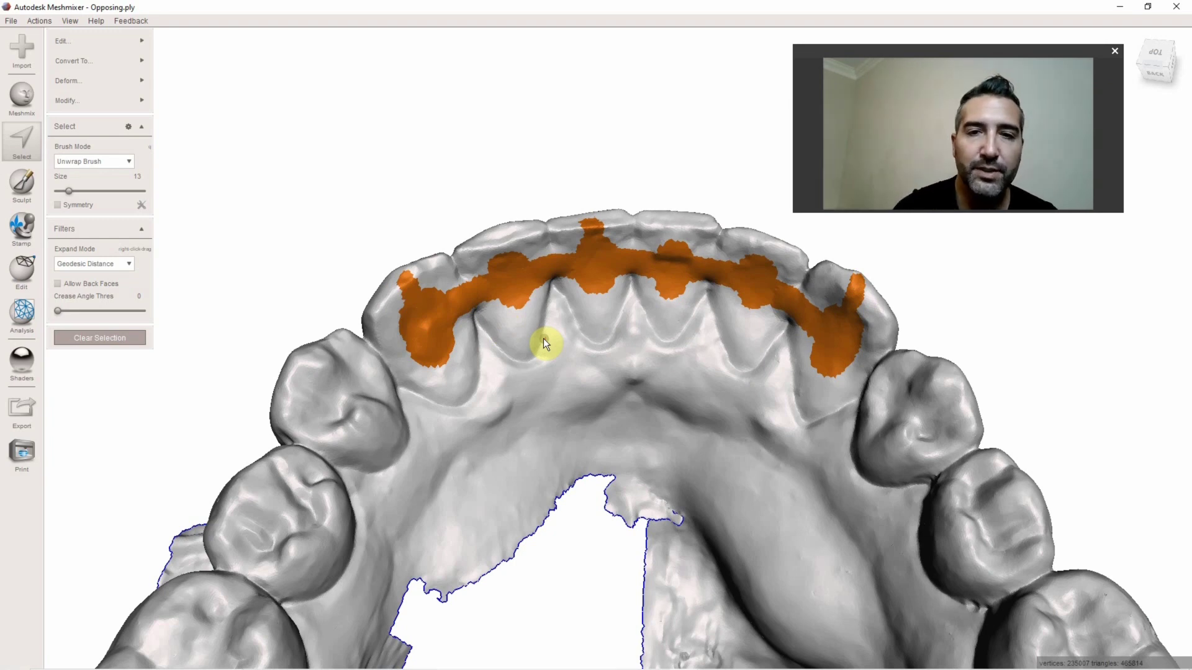
# Step: Smooth the selection boundary, separate it into Opposing.ply (part), and select the whole part
pyautogui.press('b')
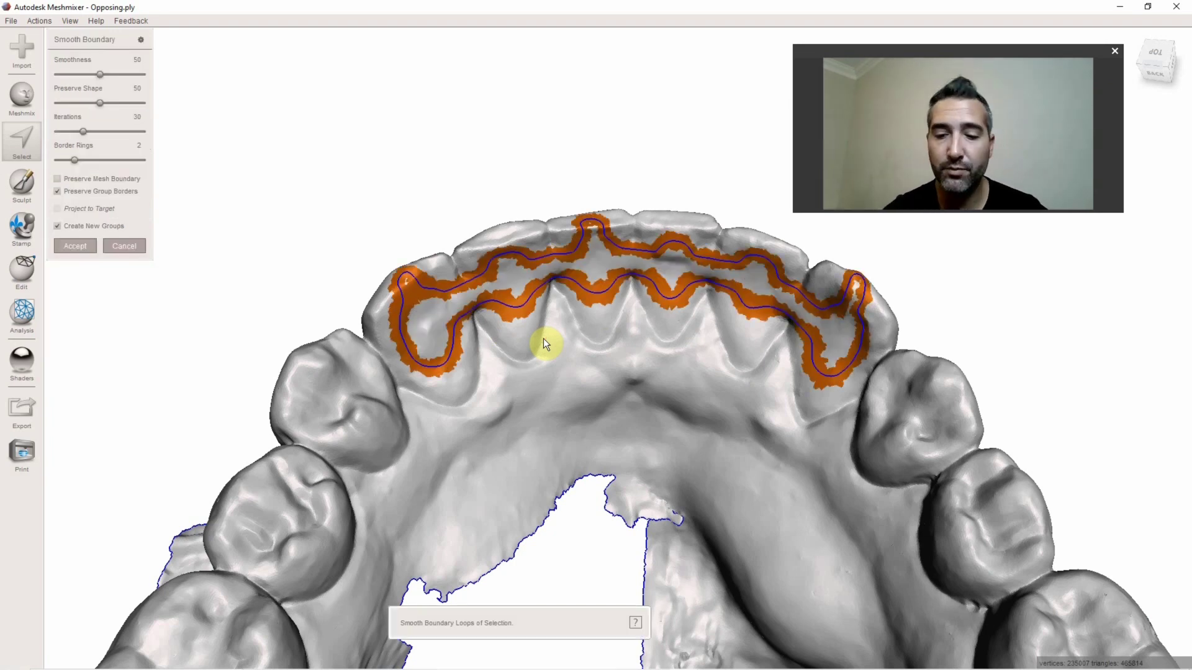
pyautogui.press('Return')
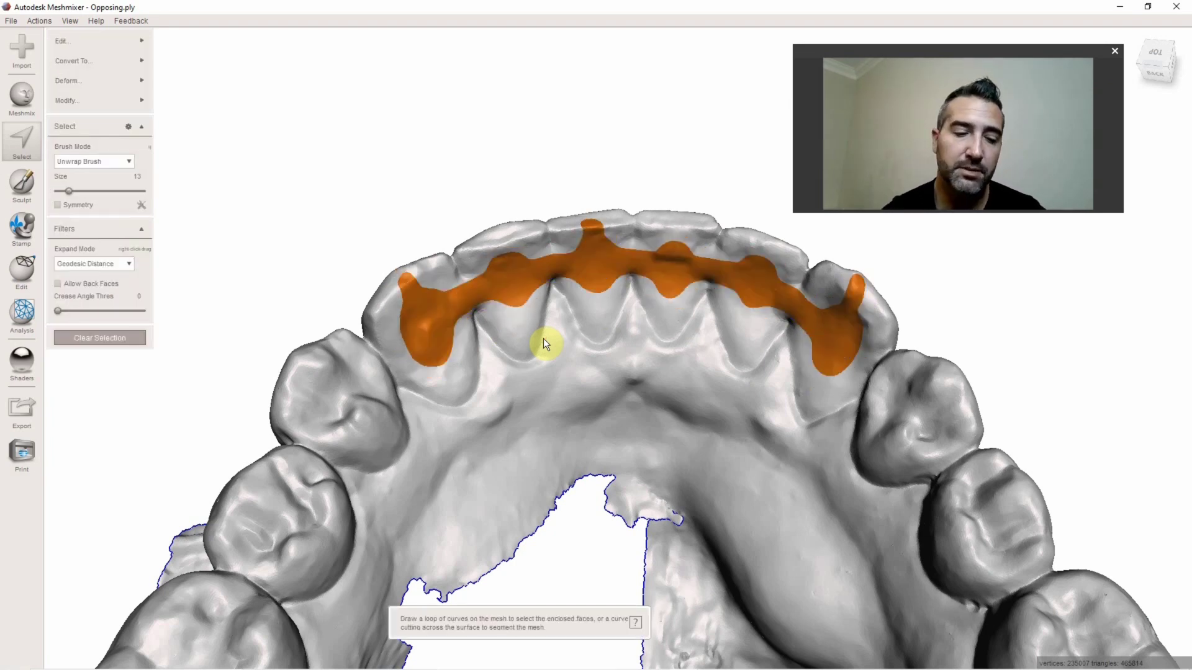
pyautogui.press('y')
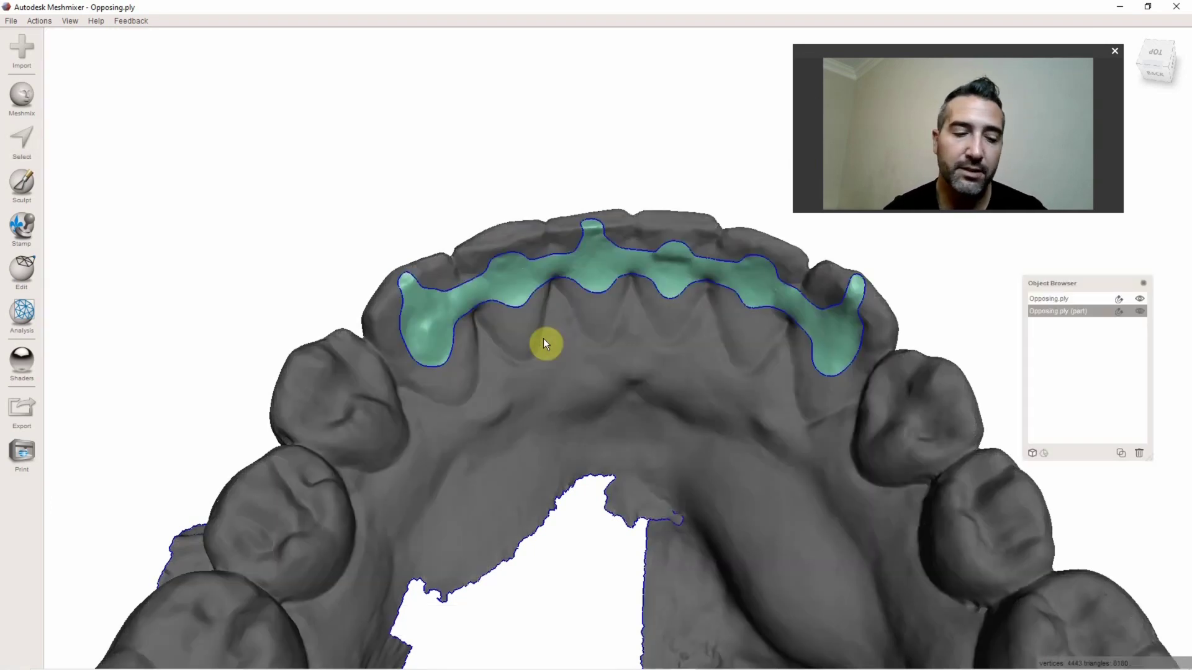
pyautogui.hotkey('ctrl', 'a')
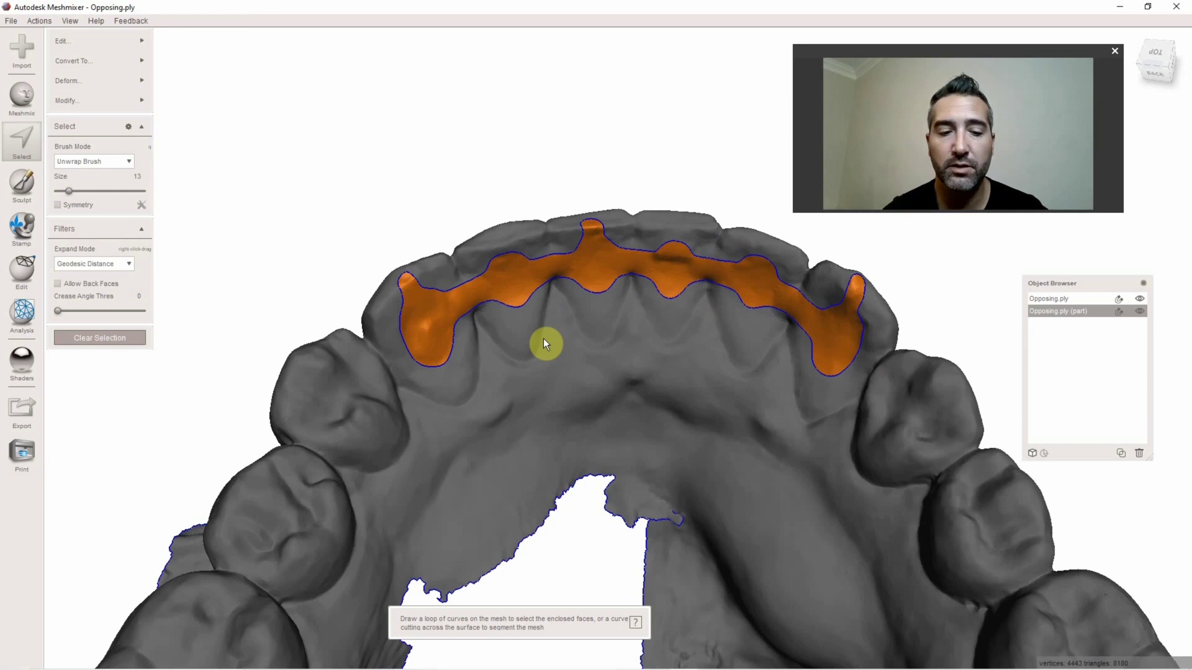
# Step: Extrude the part into a bar with a 0.6 mm offset and accept it
pyautogui.press('d')
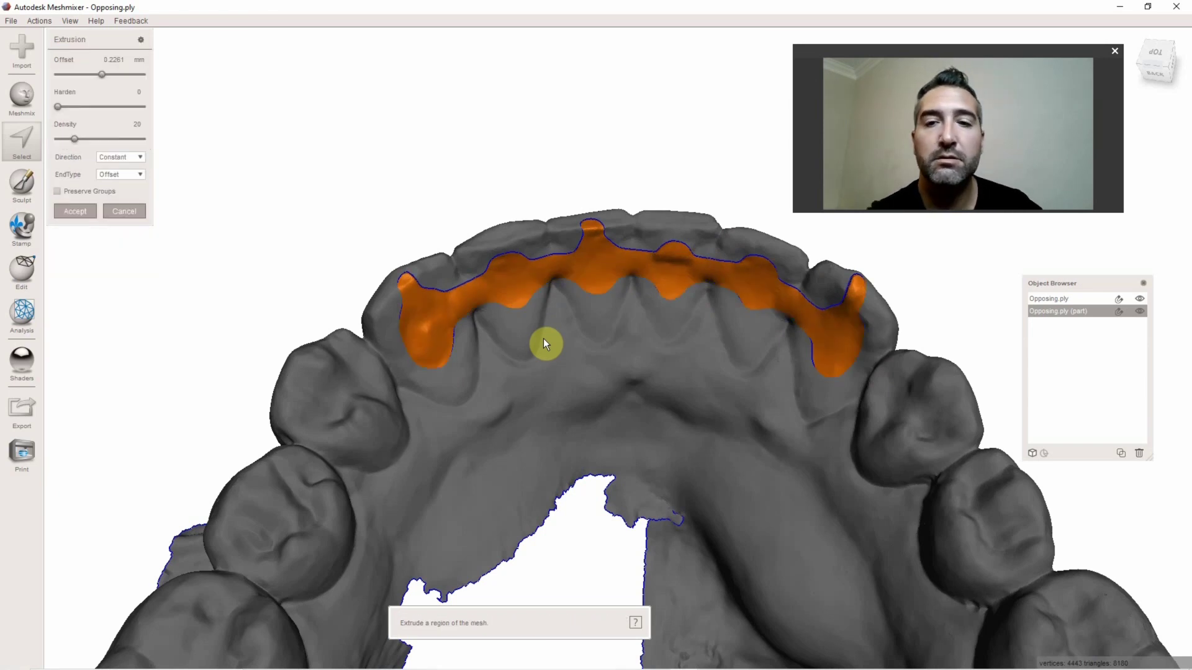
pyautogui.moveTo(635, 103); pyautogui.dragTo(346, 222, button='right')
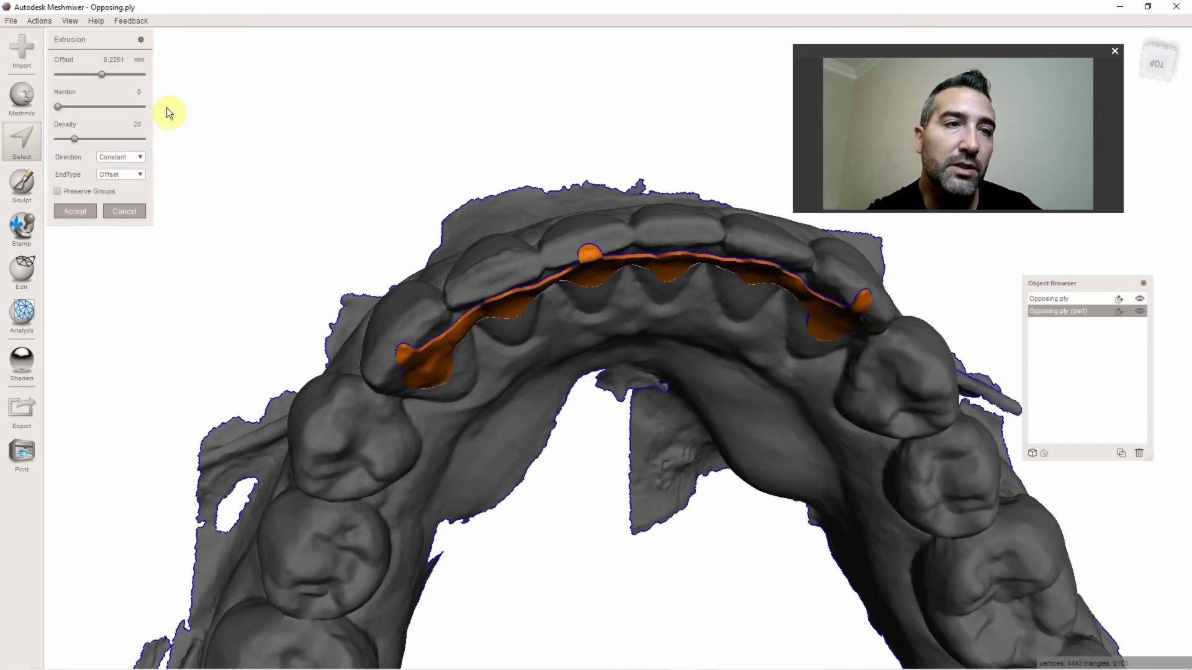
pyautogui.doubleClick(124, 60)
pyautogui.write('6')
pyautogui.press('Return')
pyautogui.moveTo(807, 466); pyautogui.dragTo(799, 355, button='right')
pyautogui.click(90, 211)
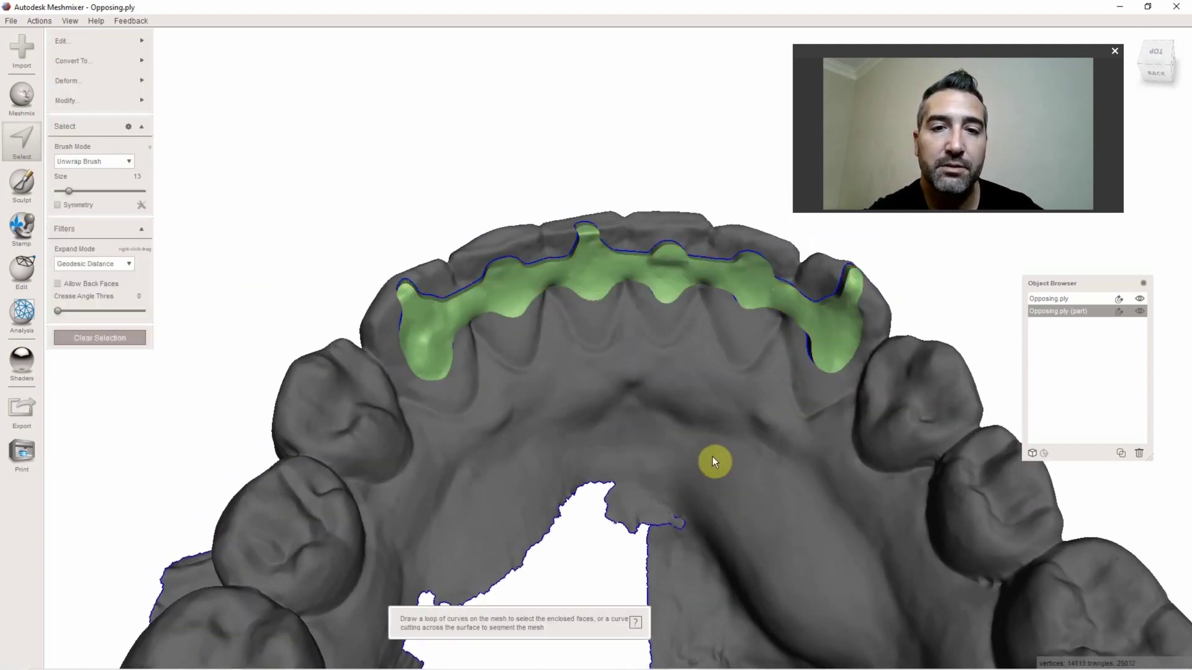
# Step: Hide the Opposing.ply scan and select the entire extruded bar
pyautogui.click(1139, 298)
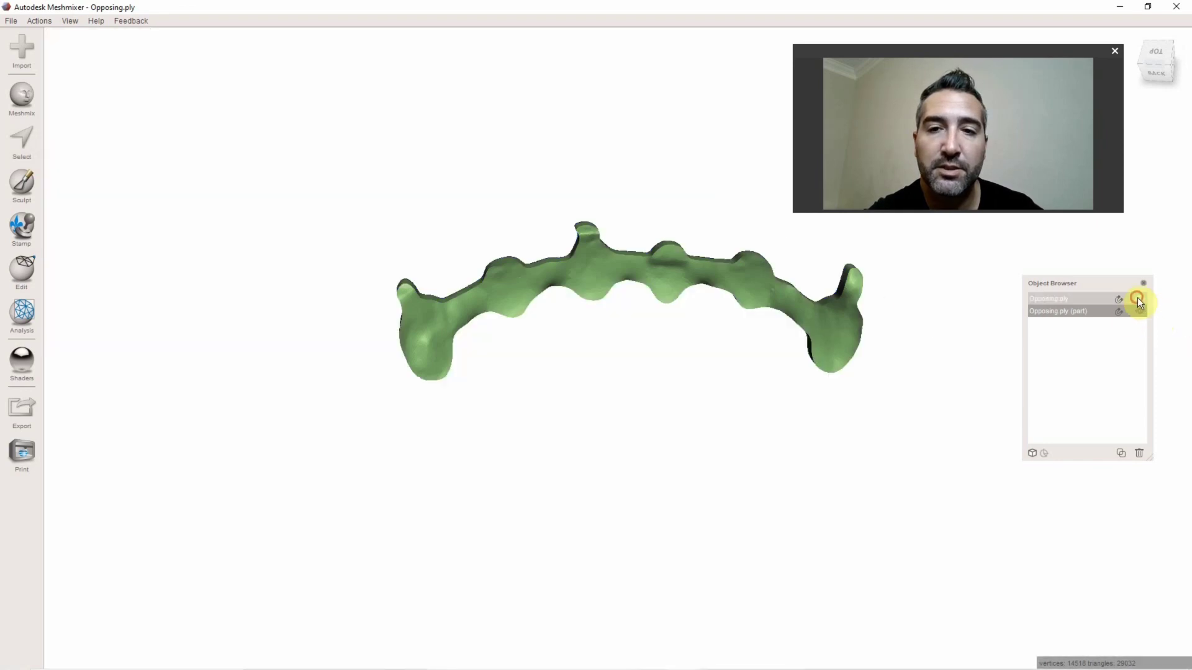
pyautogui.moveTo(807, 472); pyautogui.dragTo(605, 393, button='right')
pyautogui.click(23, 147)
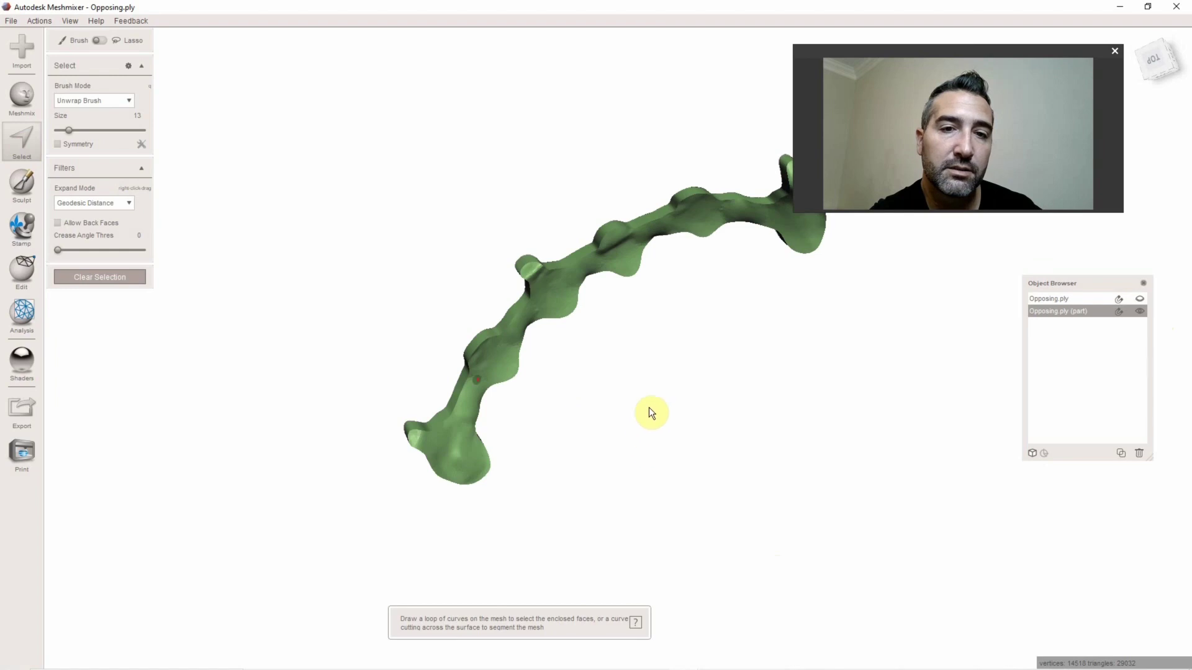
pyautogui.doubleClick(556, 295)
pyautogui.moveTo(555, 295); pyautogui.dragTo(907, 535, button='right')
pyautogui.moveTo(823, 513); pyautogui.dragTo(565, 277, button='right')
# Step: Smooth the bar with a smoothing scale of about 16.78 and review it from the front
pyautogui.moveTo(117, 80)
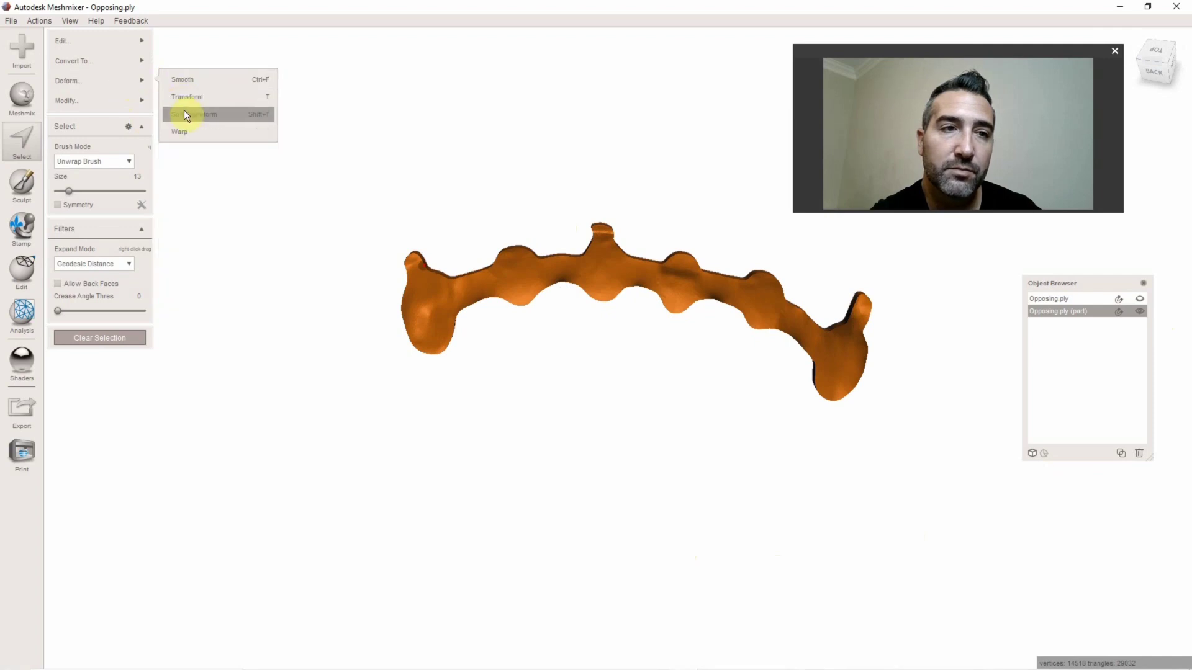
pyautogui.click(187, 82)
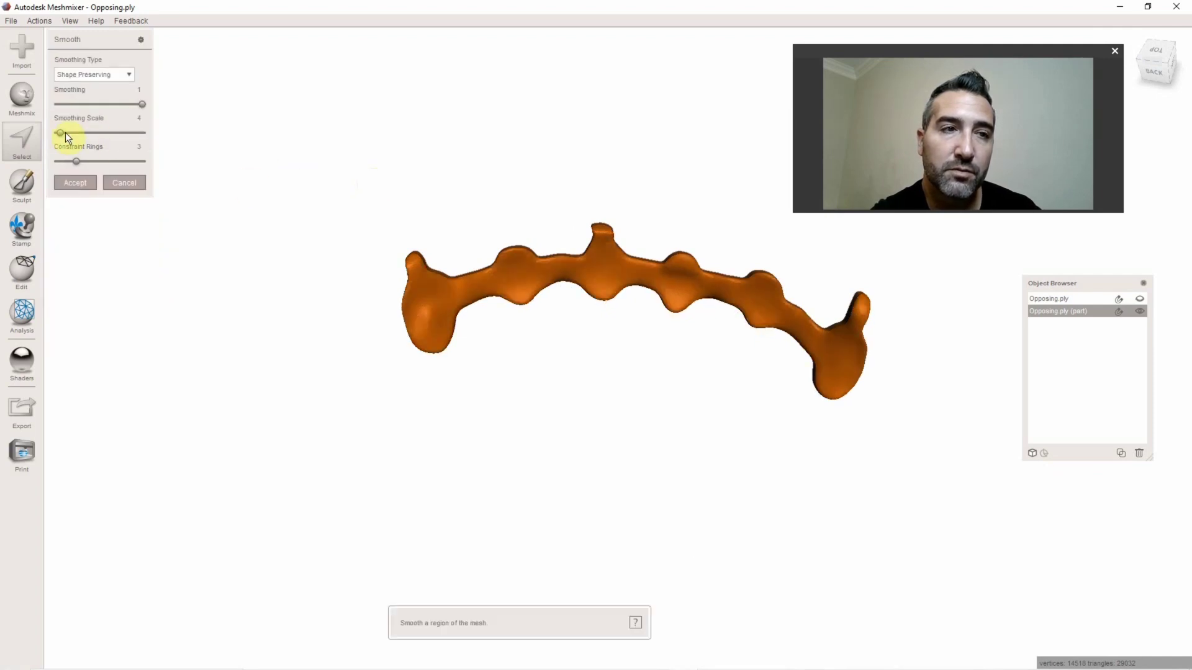
pyautogui.moveTo(65, 132); pyautogui.dragTo(71, 131)
pyautogui.moveTo(535, 311); pyautogui.dragTo(547, 422, button='right')
pyautogui.moveTo(668, 408); pyautogui.dragTo(661, 560, button='right')
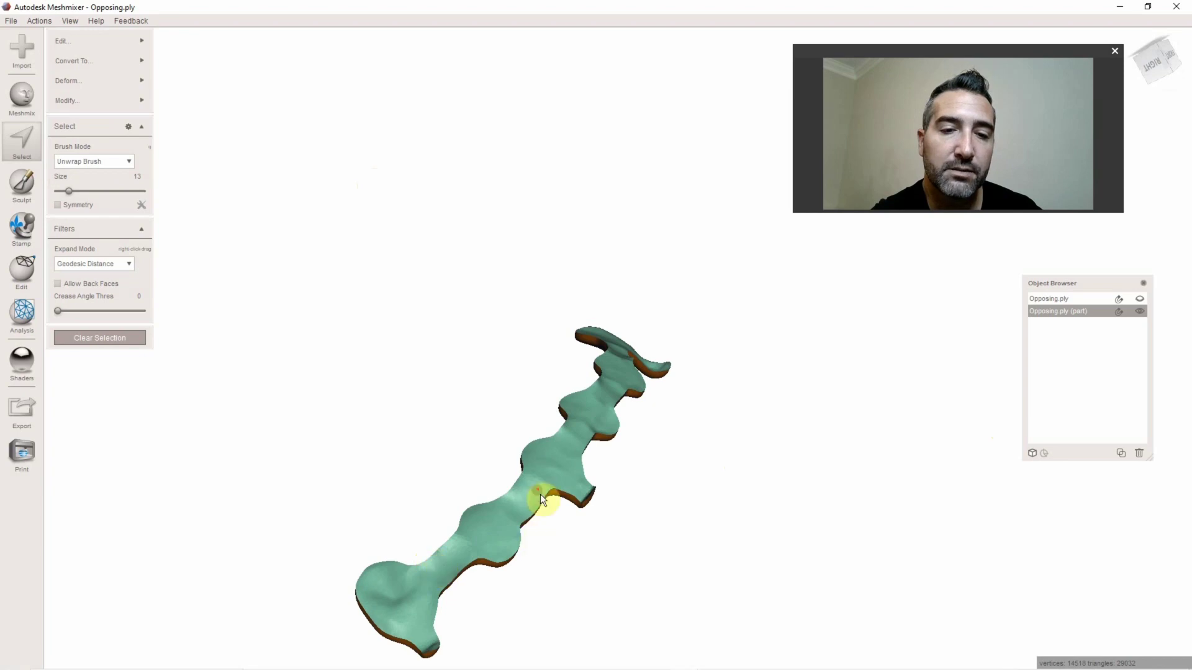
pyautogui.moveTo(586, 426); pyautogui.dragTo(577, 412, button='right')
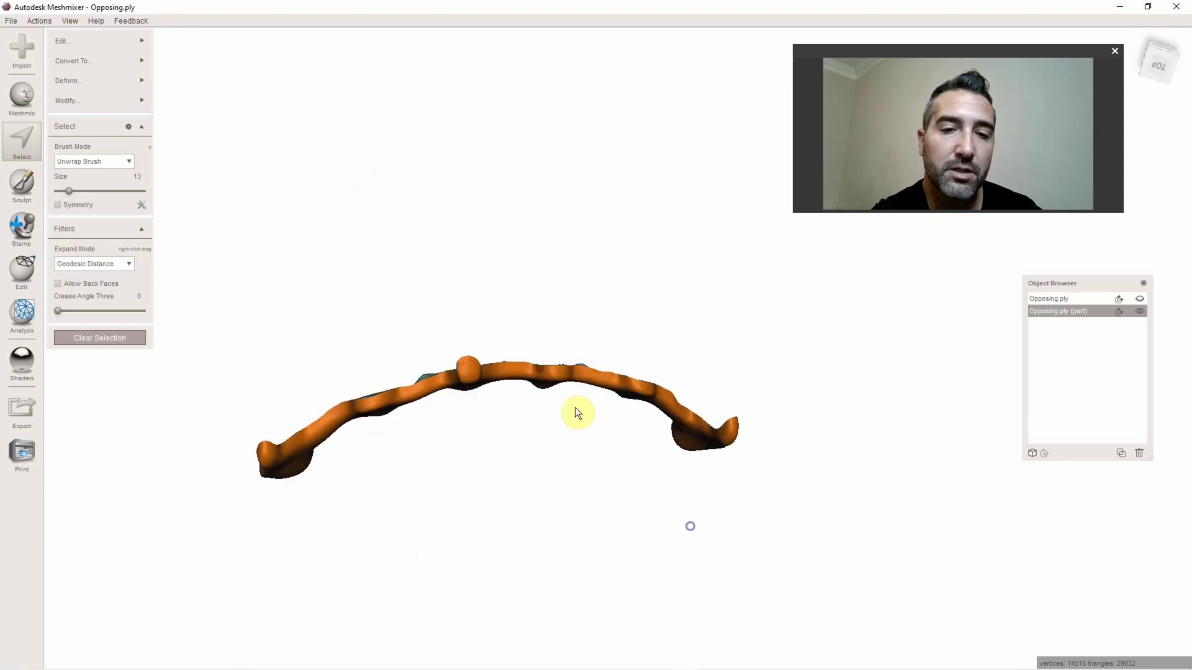
# Step: Append the Opposing scan as Opposing.ply (1) and check the smoothed bar seated over the teeth
pyautogui.click(11, 49)
pyautogui.click(630, 351)
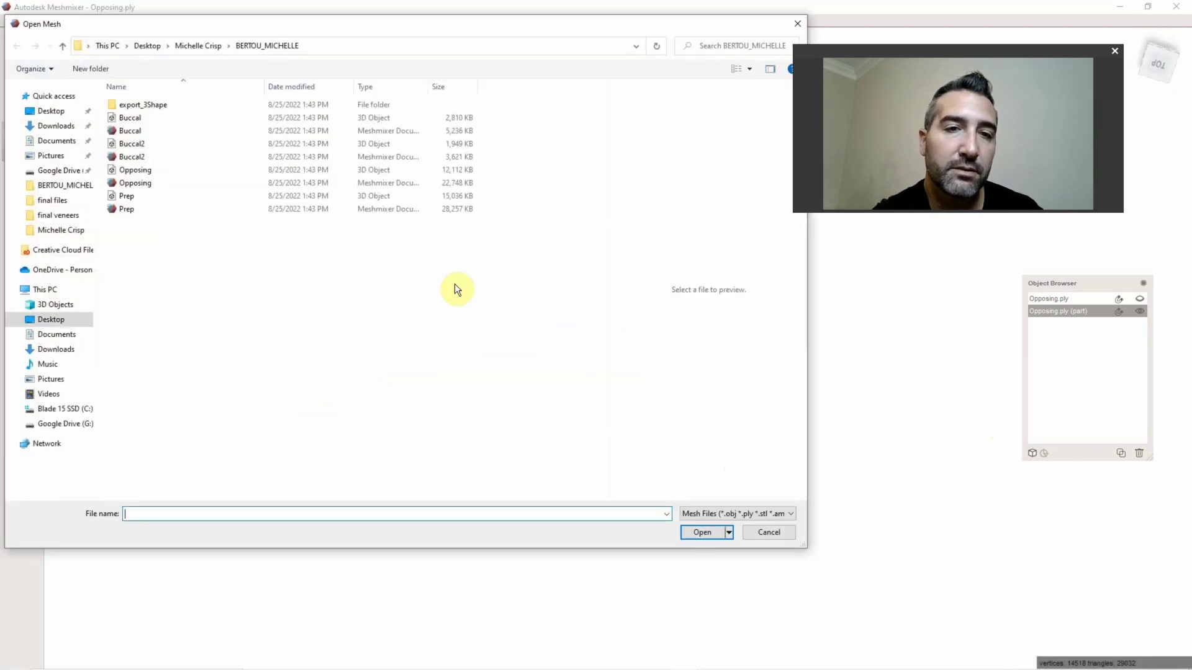
pyautogui.doubleClick(173, 170)
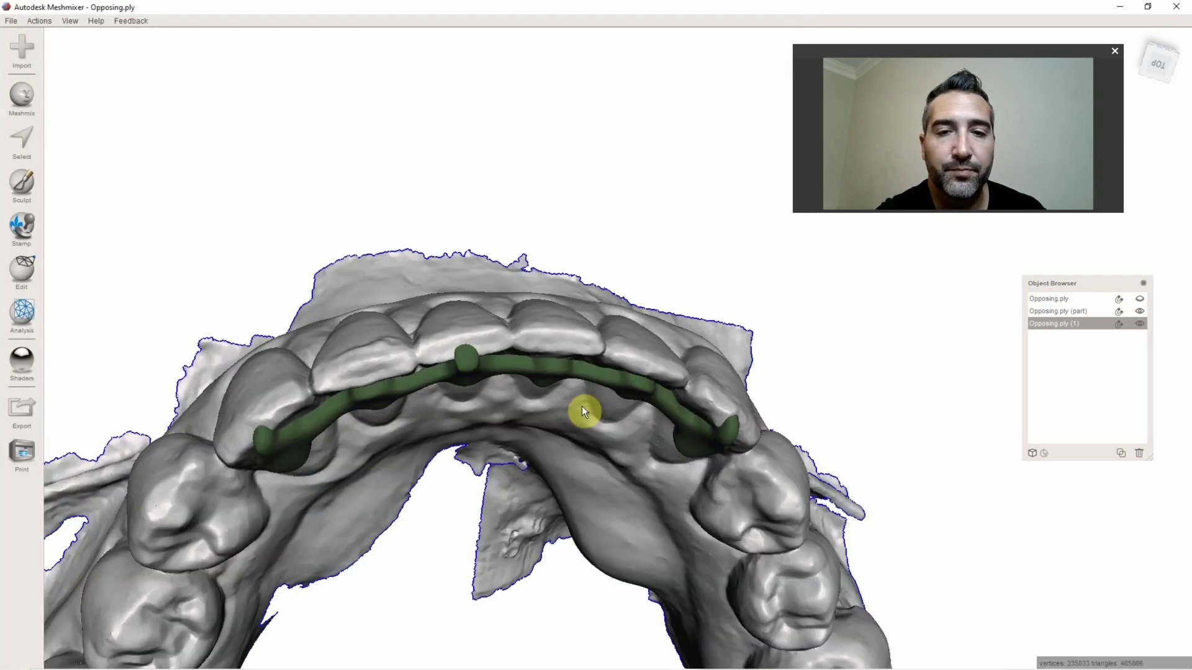
pyautogui.moveTo(585, 412); pyautogui.dragTo(638, 426, button='right')
pyautogui.scroll(3, 558, 432)
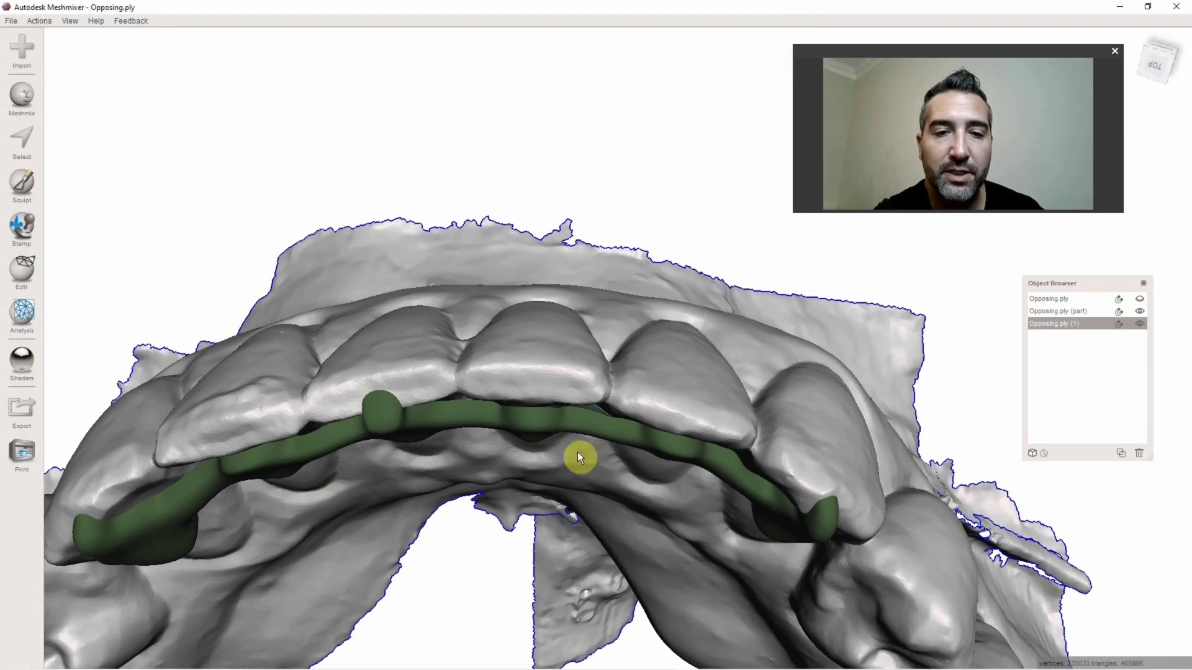
pyautogui.scroll(5, 577, 452)
pyautogui.moveTo(573, 484); pyautogui.dragTo(555, 353, button='right')
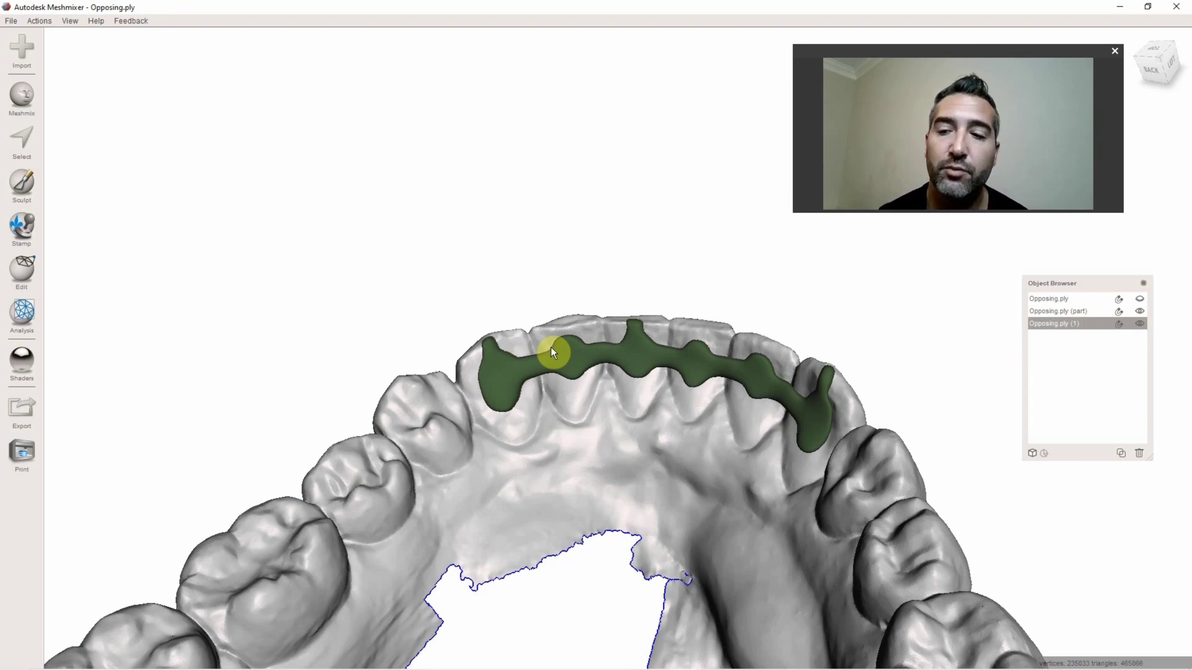
pyautogui.scroll(5, 587, 360)
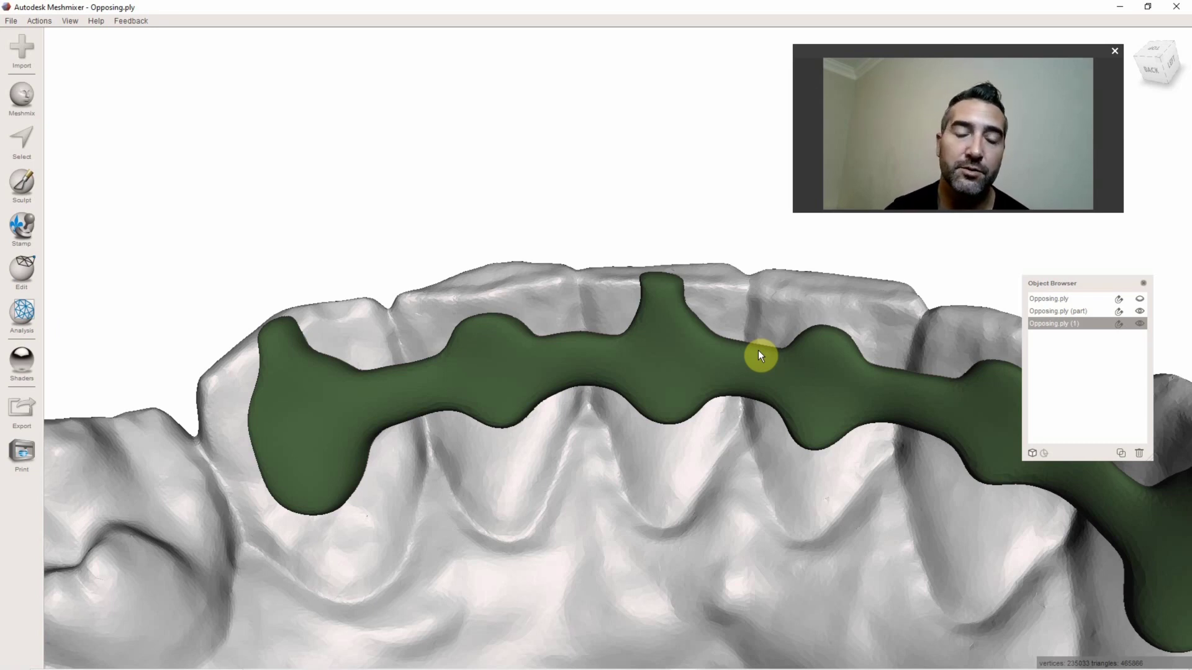
pyautogui.scroll(-5, 737, 263)
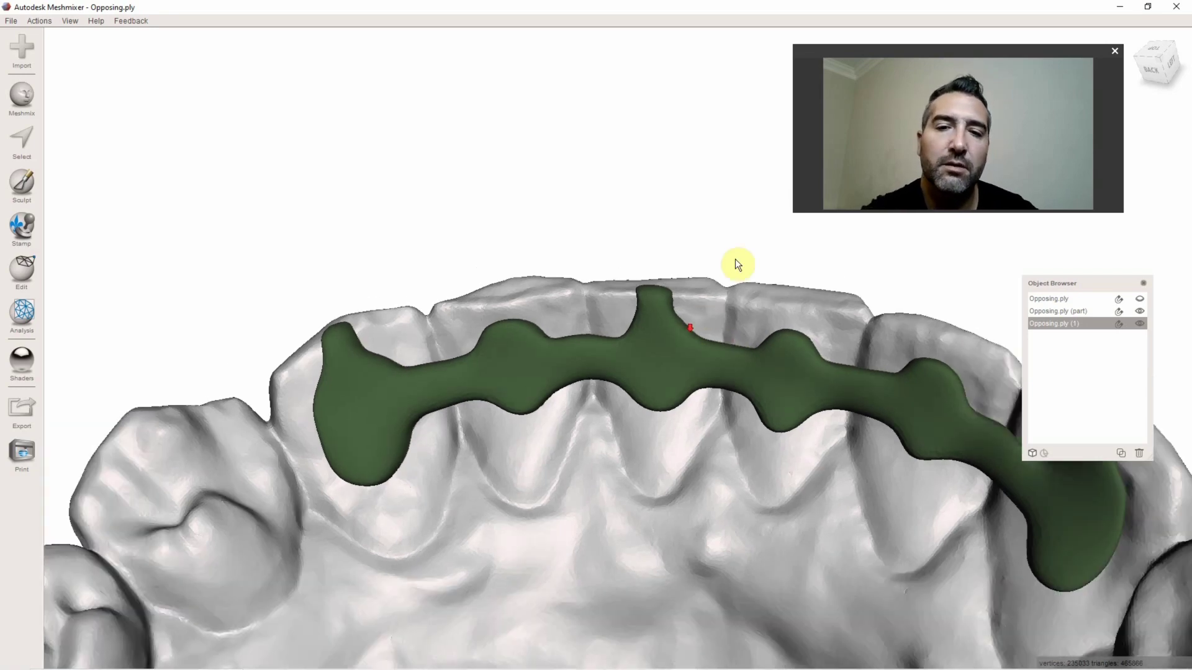
pyautogui.moveTo(736, 264)
pyautogui.mouseDown(button='right')
pyautogui.moveTo(615, 335)
pyautogui.moveTo(621, 372)
pyautogui.moveTo(819, 482)
pyautogui.moveTo(761, 378)
pyautogui.moveTo(854, 388)
pyautogui.moveTo(774, 329)
pyautogui.moveTo(805, 430)
pyautogui.moveTo(769, 407)
pyautogui.moveTo(751, 258)
pyautogui.mouseUp(button='right')
pyautogui.scroll(4, 659, 267)
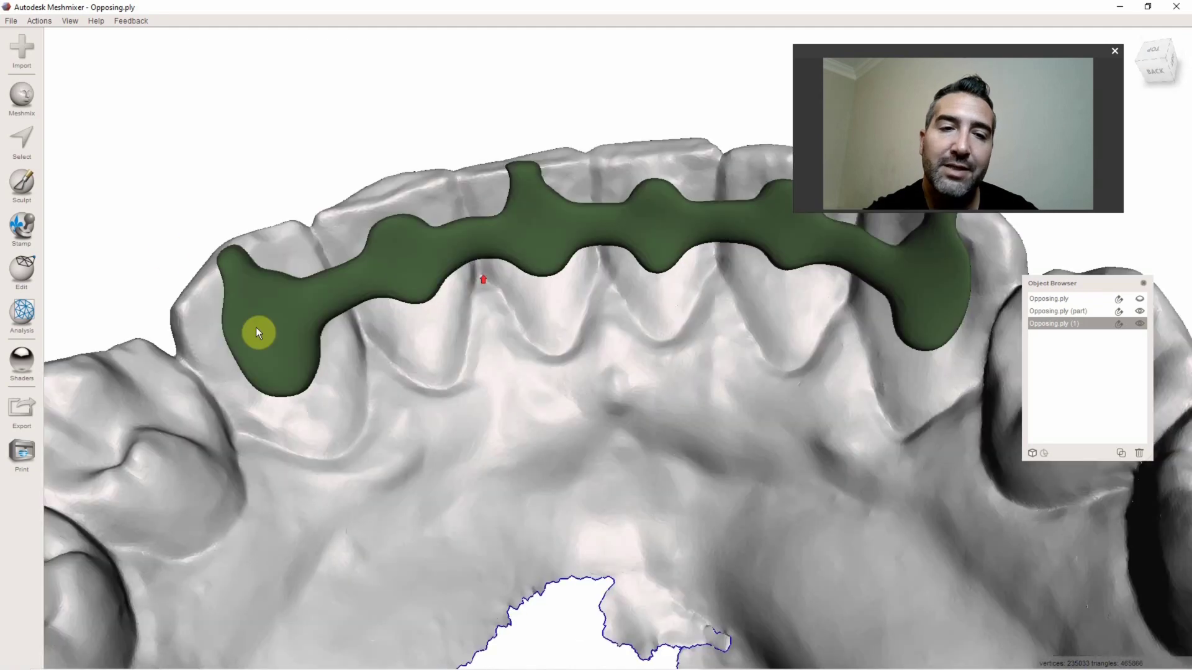
pyautogui.scroll(-2, 425, 298)
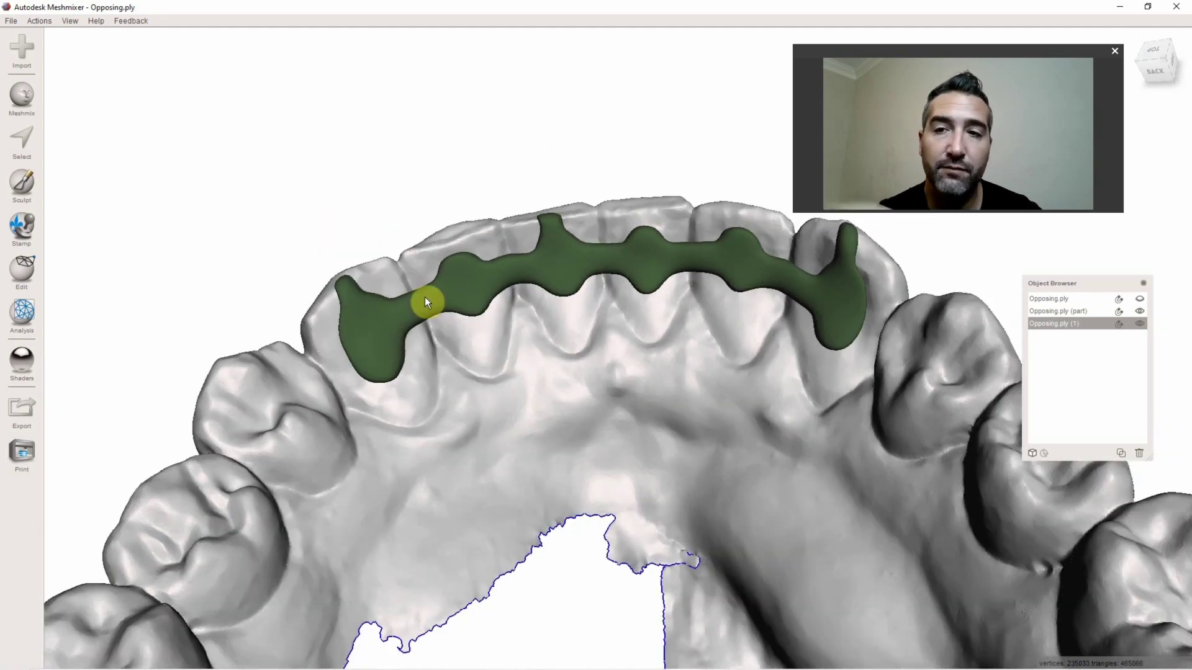